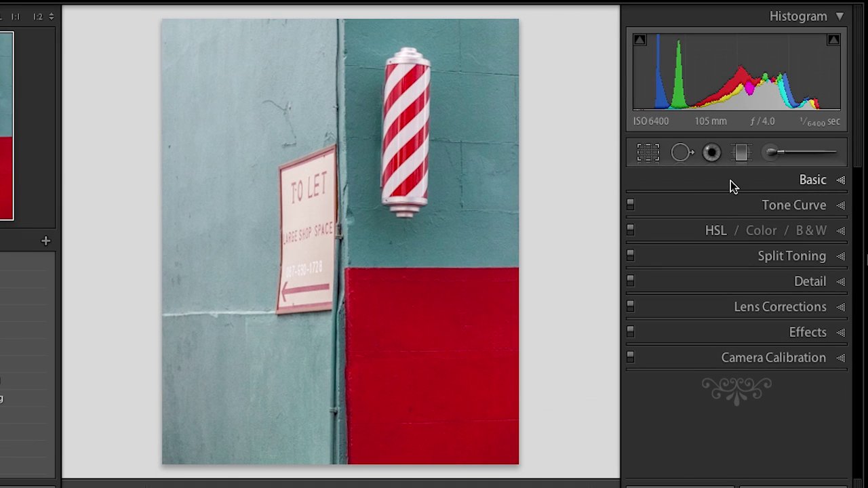
Expand the Basic panel for the barber-pole photo in the Develop module.
{"action": "left_click", "coordinate": [744, 179]}
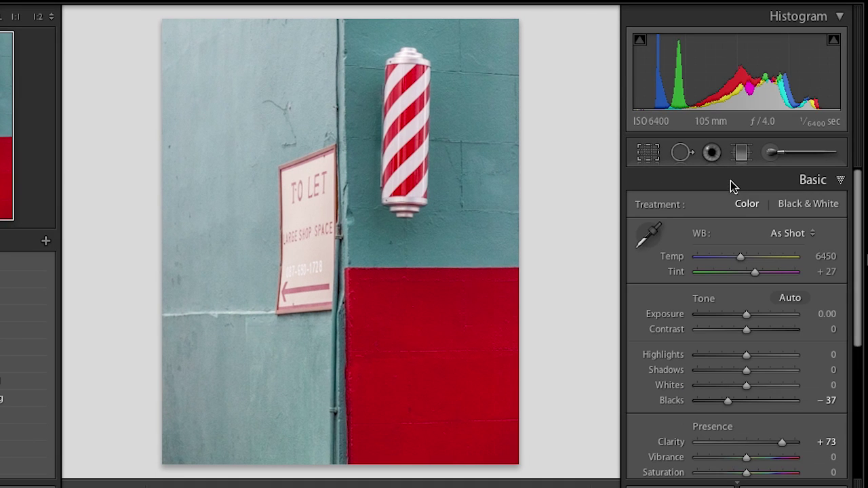
Switch the barber-pole photo's Treatment to Black & White.
{"action": "left_click", "coordinate": [811, 205]}
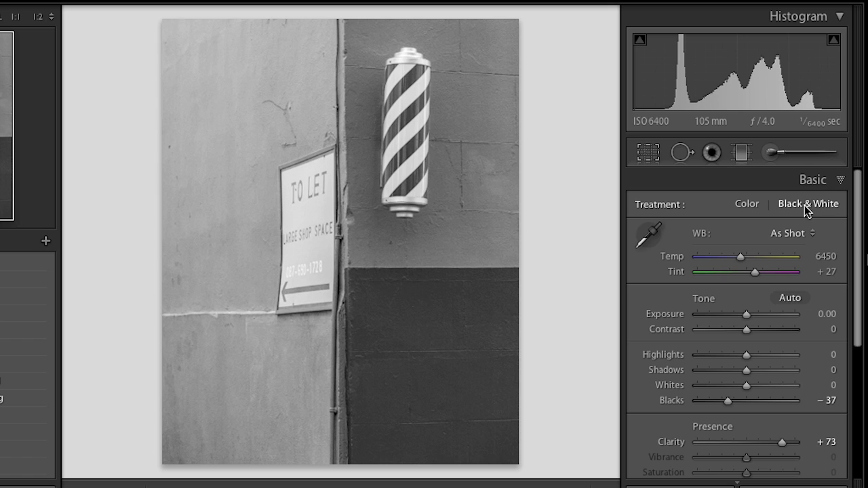
{"action": "scroll", "coordinate": [795, 235], "scroll_direction": "down", "scroll_amount": 5}
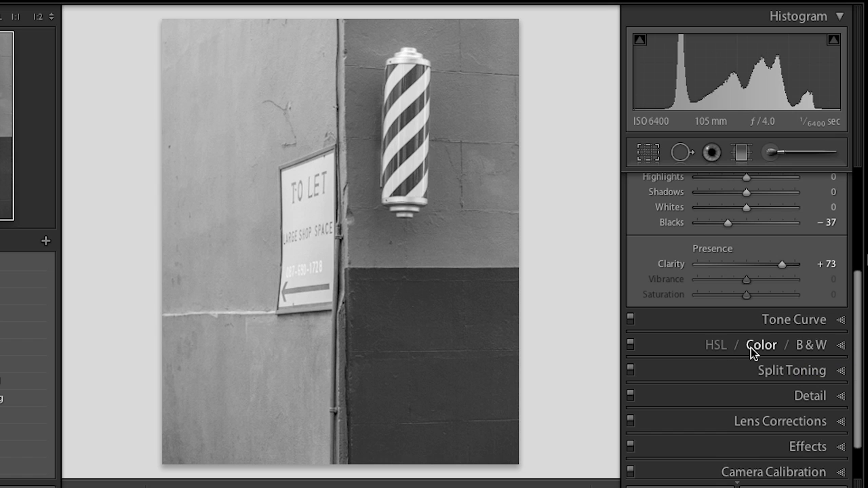
Drag on the red wall with the targeted tool to raise the B&W Mix Red to +41.
{"action": "left_click", "coordinate": [817, 346]}
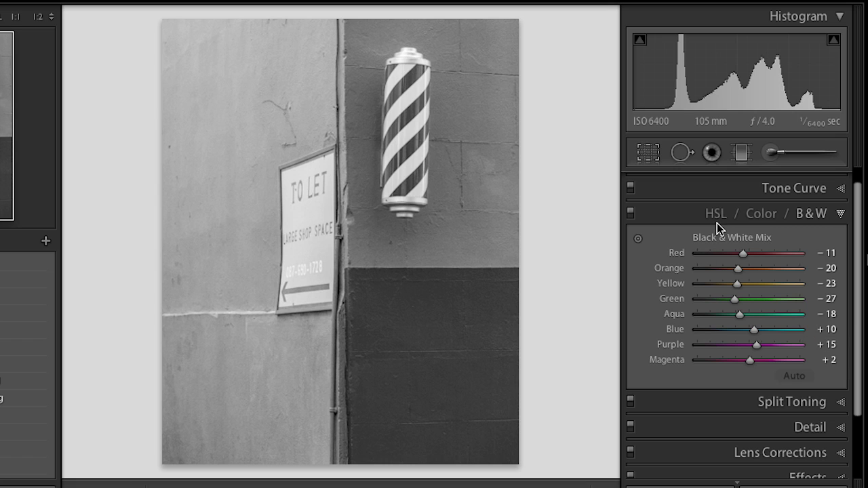
{"action": "left_click", "coordinate": [638, 240]}
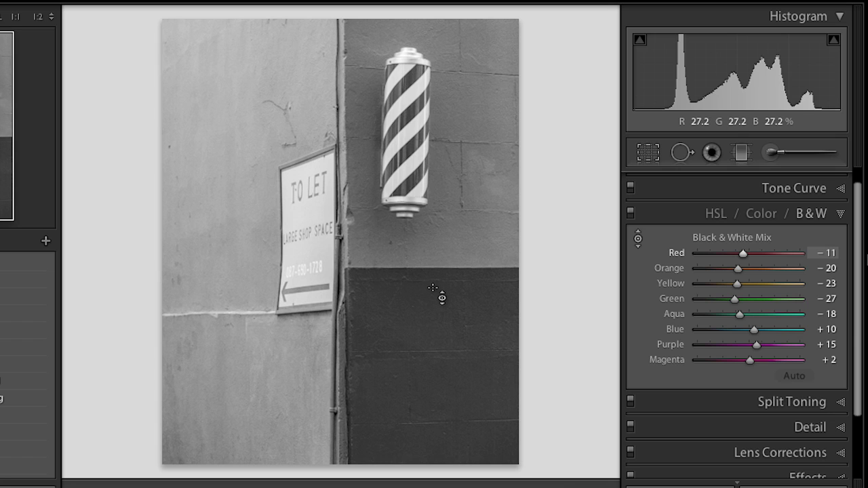
{"action": "left_click_drag", "start_coordinate": [433, 289], "coordinate": [432, 325]}
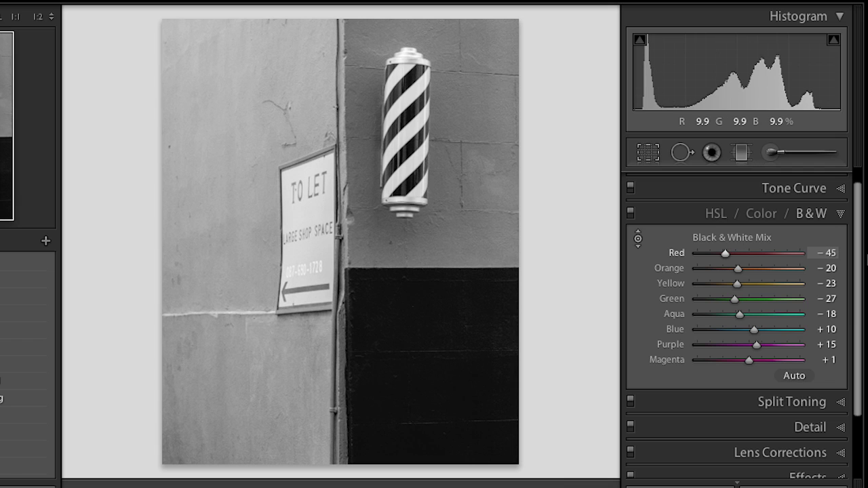
{"action": "left_click_drag", "start_coordinate": [432, 325], "coordinate": [433, 216]}
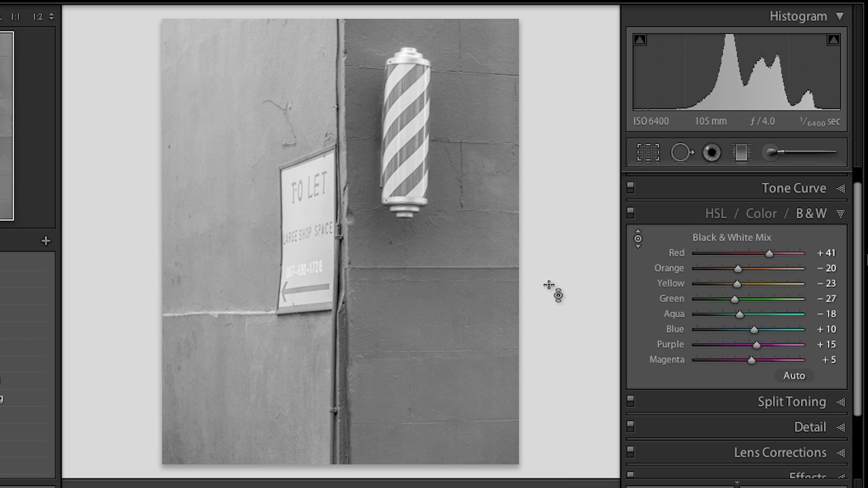
{"action": "key", "text": "y"}
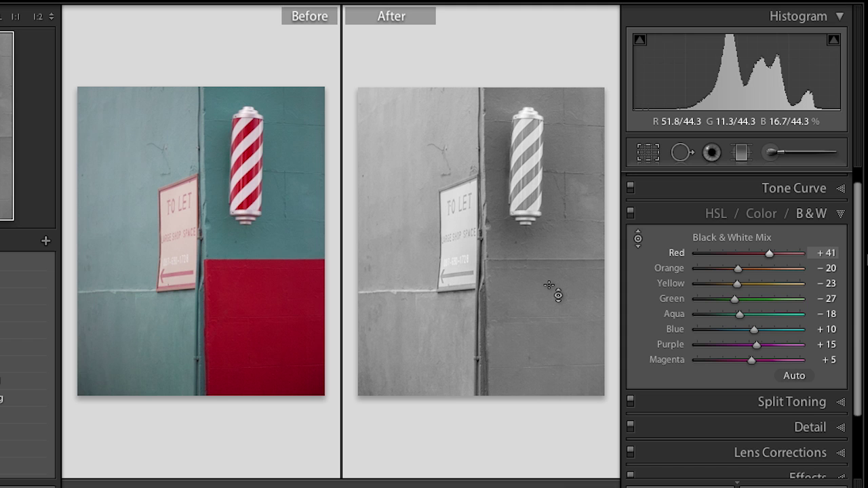
{"action": "key", "text": "y"}
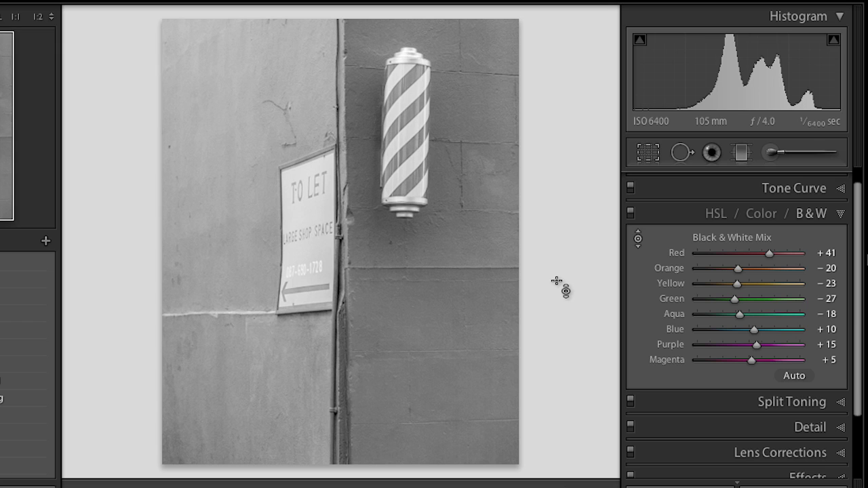
Set HSL Saturation to -100 for all eight colours, Red through Magenta.
{"action": "left_click", "coordinate": [718, 216]}
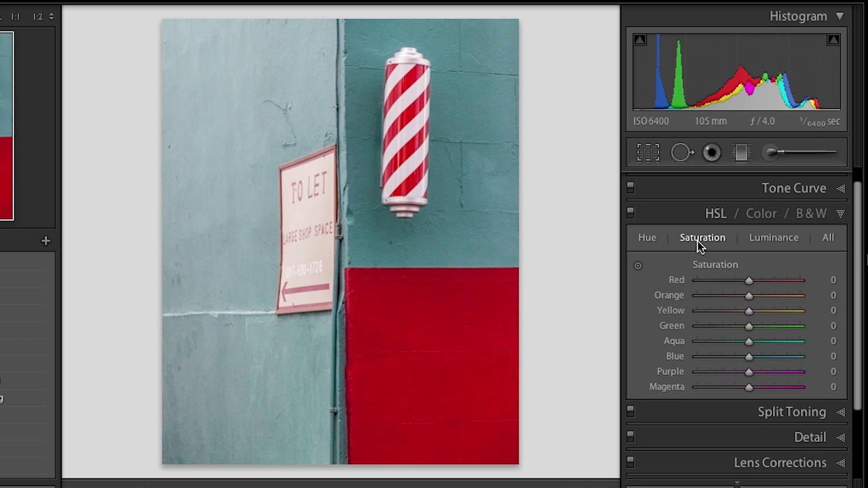
{"action": "left_click", "coordinate": [697, 280]}
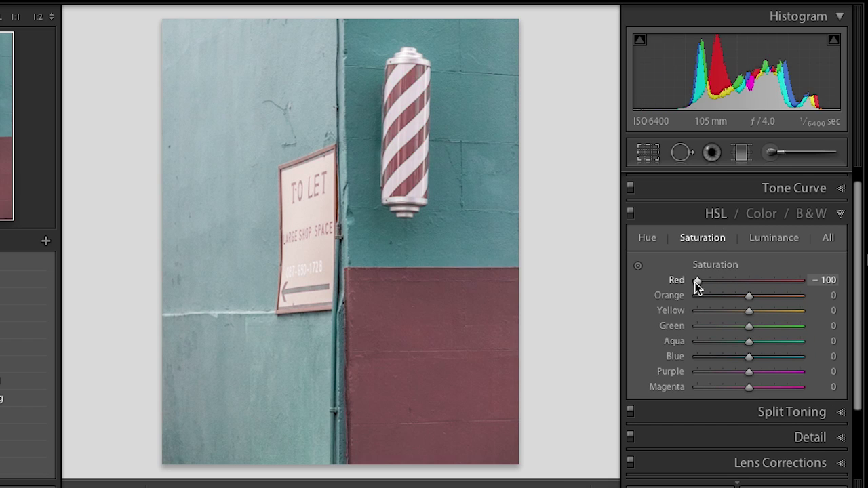
{"action": "left_click", "coordinate": [697, 296]}
{"action": "left_click", "coordinate": [697, 311]}
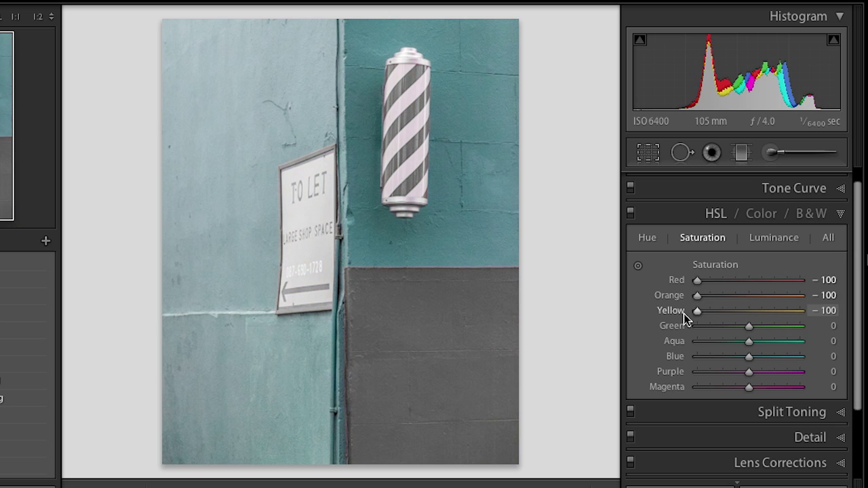
{"action": "left_click", "coordinate": [696, 326]}
{"action": "left_click", "coordinate": [697, 341]}
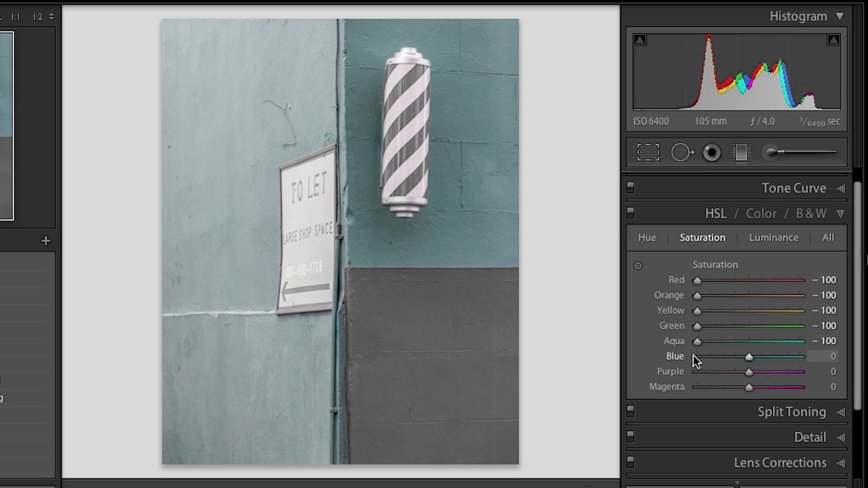
{"action": "left_click", "coordinate": [697, 357]}
{"action": "left_click", "coordinate": [697, 372]}
{"action": "left_click", "coordinate": [697, 387]}
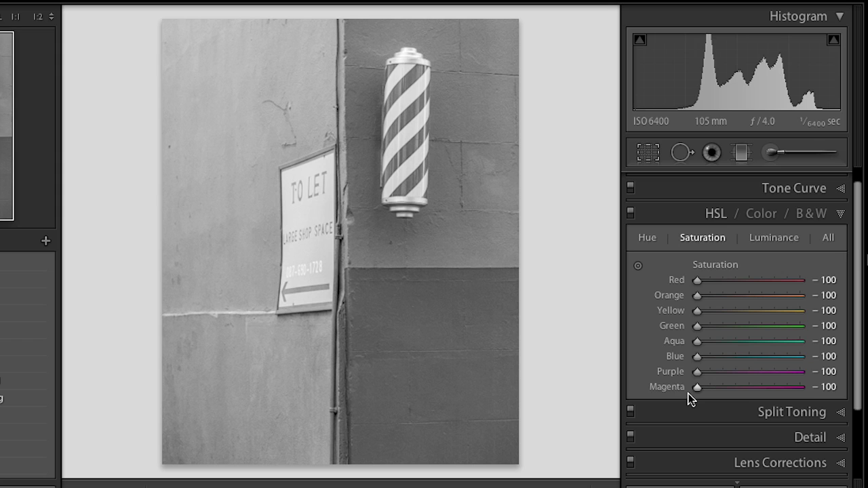
Paint the barber pole's stripes back to red with a Saturation 100 adjustment brush.
{"action": "left_click", "coordinate": [774, 154]}
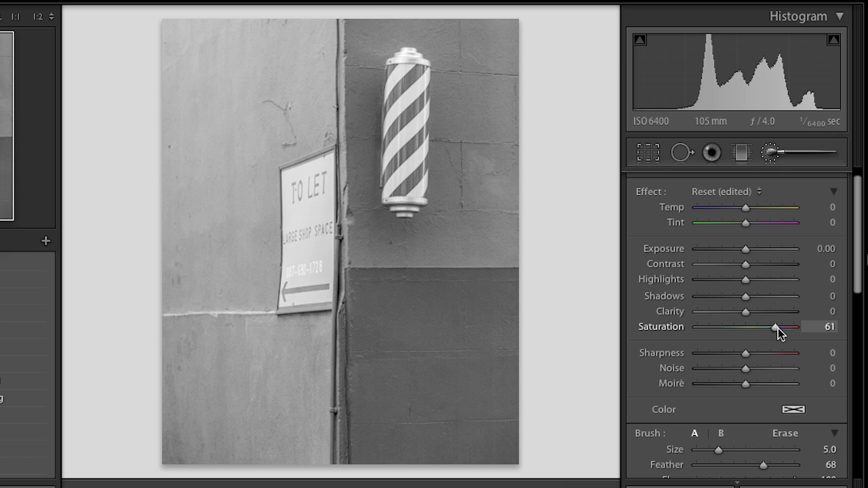
{"action": "left_click_drag", "start_coordinate": [778, 328], "coordinate": [798, 329]}
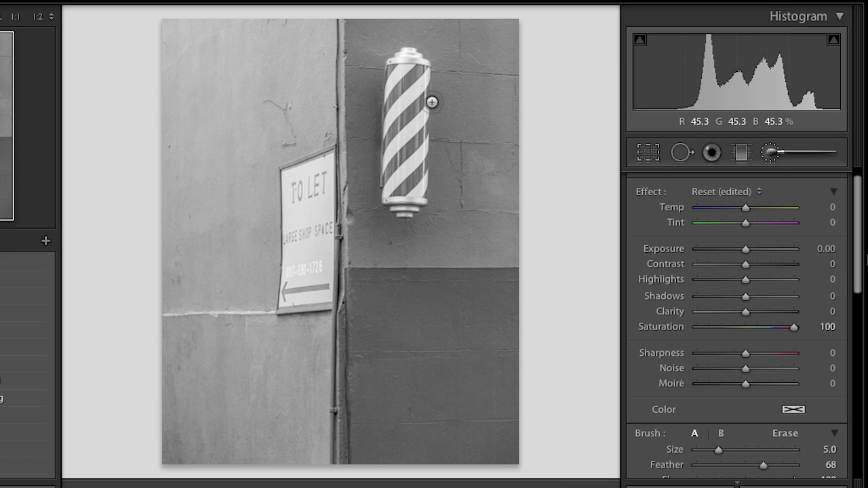
{"action": "left_click", "coordinate": [393, 68]}
{"action": "mouse_move", "coordinate": [398, 82]}
{"action": "left_mouse_down"}
{"action": "mouse_move", "coordinate": [399, 128]}
{"action": "mouse_move", "coordinate": [400, 65]}
{"action": "mouse_move", "coordinate": [409, 76]}
{"action": "mouse_move", "coordinate": [422, 71]}
{"action": "mouse_move", "coordinate": [419, 197]}
{"action": "mouse_move", "coordinate": [388, 192]}
{"action": "mouse_move", "coordinate": [393, 92]}
{"action": "mouse_move", "coordinate": [394, 192]}
{"action": "mouse_move", "coordinate": [398, 114]}
{"action": "left_mouse_up"}
{"action": "mouse_move", "coordinate": [410, 85]}
{"action": "left_mouse_down"}
{"action": "mouse_move", "coordinate": [410, 194]}
{"action": "mouse_move", "coordinate": [406, 110]}
{"action": "left_mouse_up"}
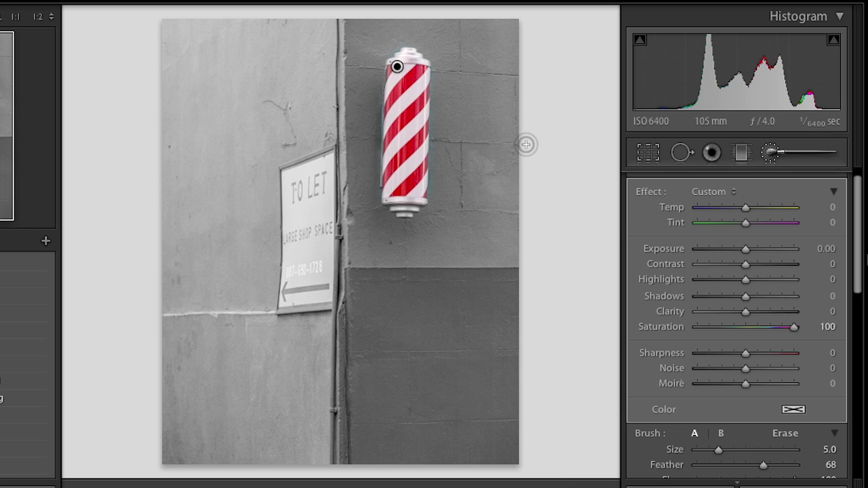
Set Orange through Magenta saturation to about -54, then drag Red down to -100 on the photo.
{"action": "scroll", "coordinate": [662, 186], "scroll_direction": "down", "scroll_amount": 10}
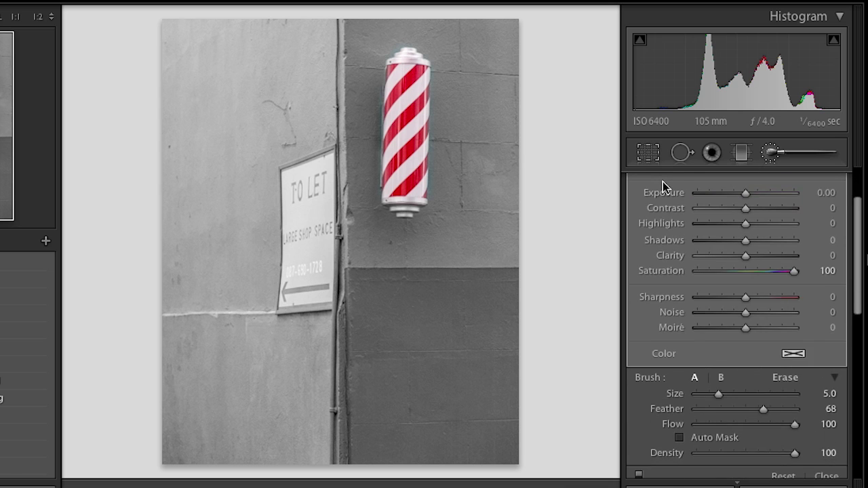
{"action": "scroll", "coordinate": [662, 185], "scroll_direction": "down", "scroll_amount": 2}
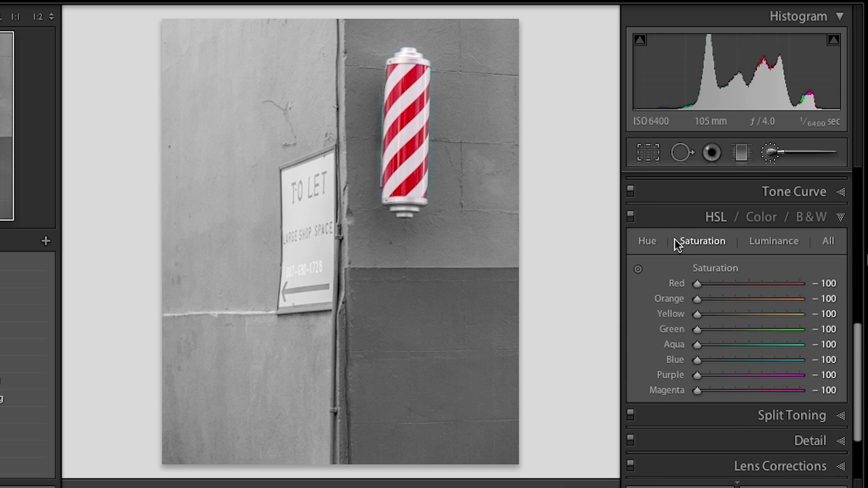
{"action": "left_click", "coordinate": [717, 285]}
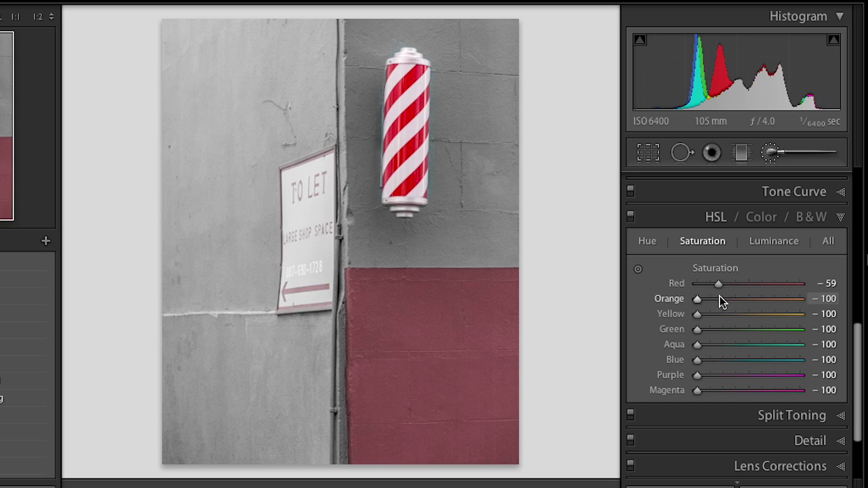
{"action": "left_click", "coordinate": [720, 298]}
{"action": "left_click", "coordinate": [721, 314]}
{"action": "left_click", "coordinate": [721, 330]}
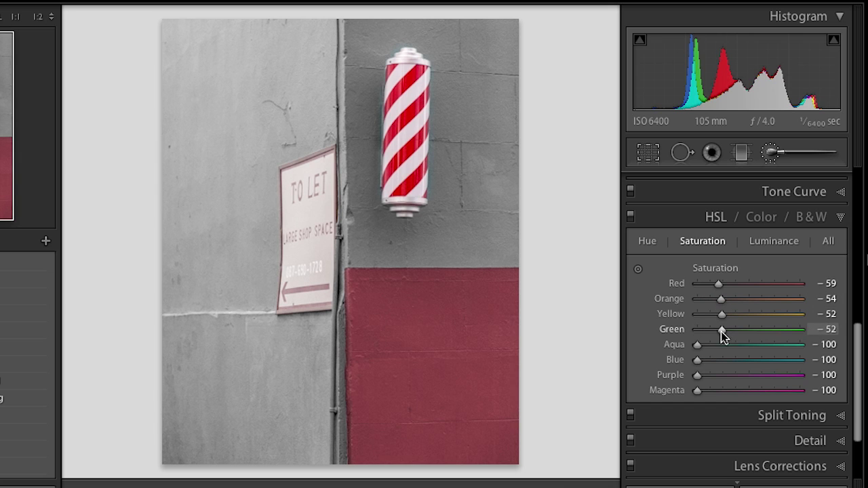
{"action": "left_click", "coordinate": [722, 345]}
{"action": "left_click", "coordinate": [721, 360]}
{"action": "left_click", "coordinate": [721, 375]}
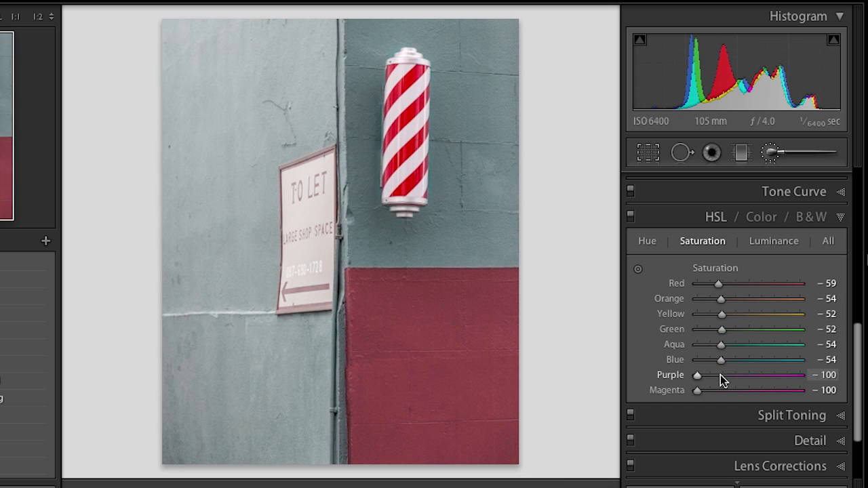
{"action": "left_click", "coordinate": [723, 391]}
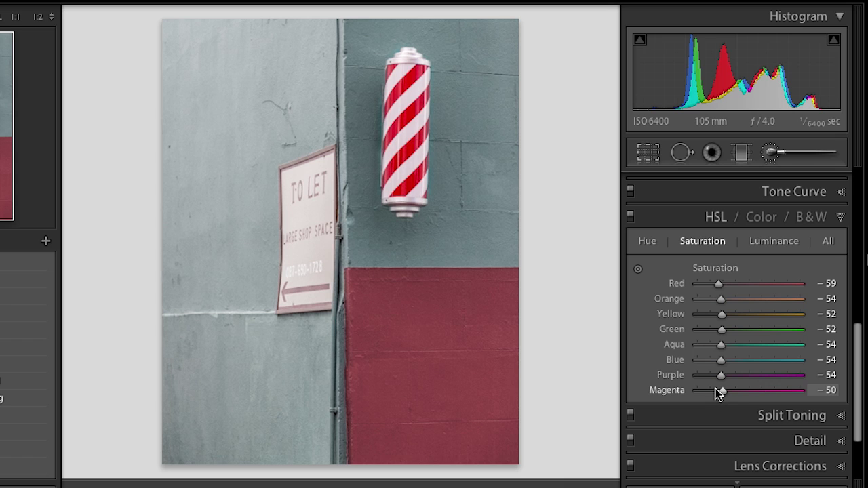
{"action": "left_click", "coordinate": [638, 272]}
{"action": "left_click_drag", "start_coordinate": [457, 303], "coordinate": [460, 339]}
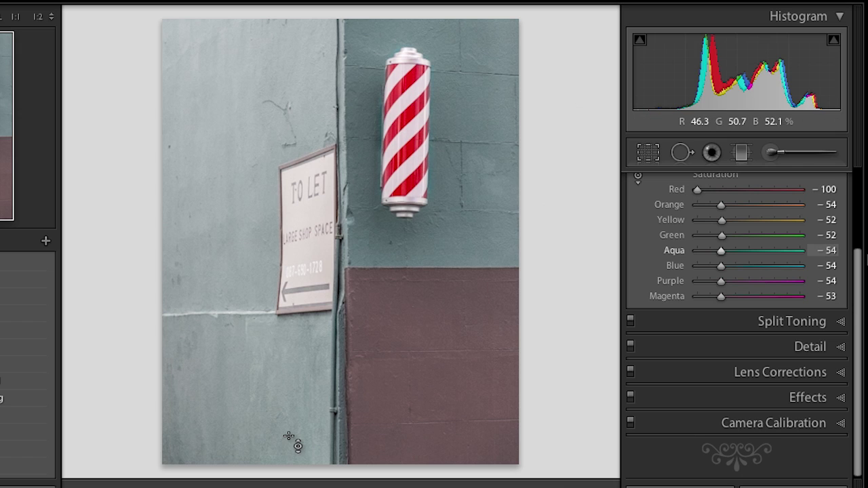
Move to the next photo, the white horse on the beach.
{"action": "key", "text": "Right"}
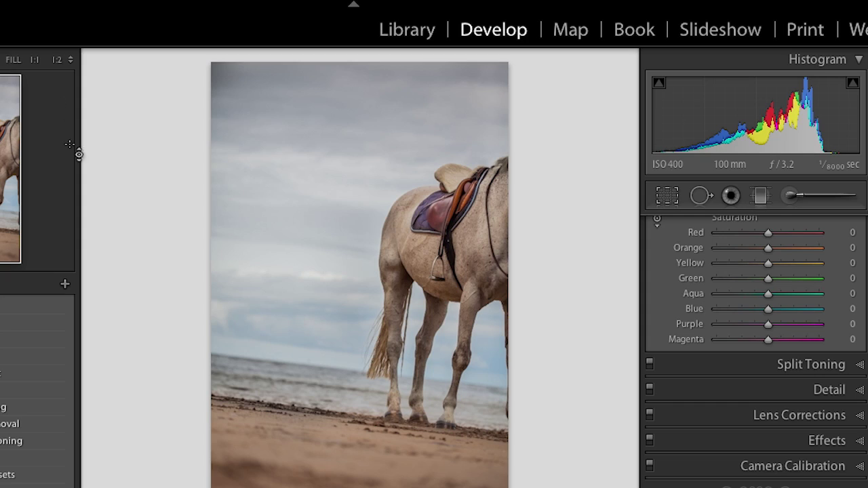
Make a virtual copy of the horse photo and convert it to Black & White.
{"action": "left_click", "coordinate": [78, 7]}
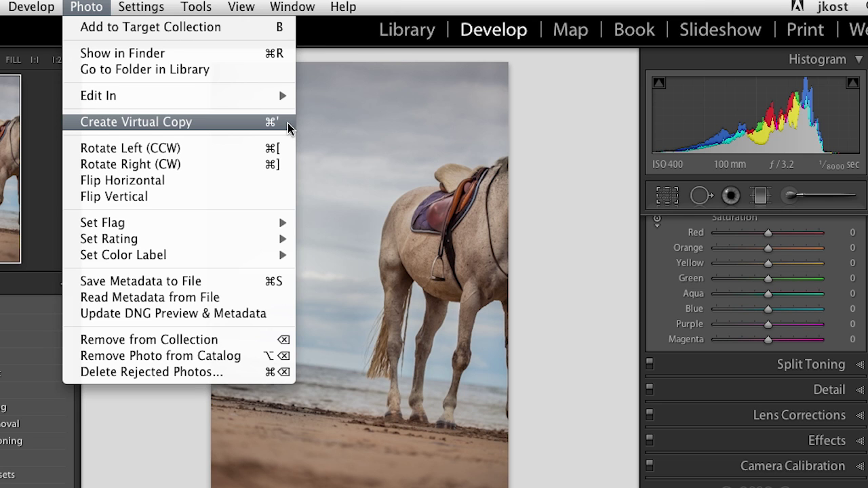
{"action": "left_click", "coordinate": [290, 129]}
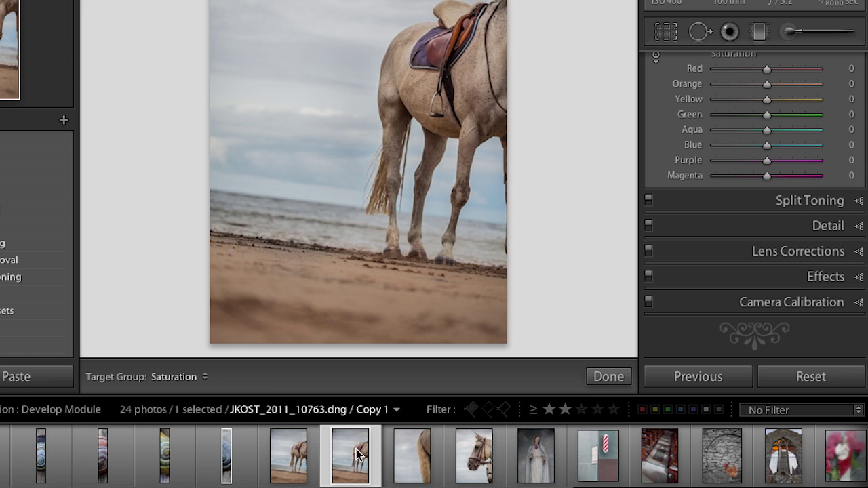
{"action": "key", "text": "v"}
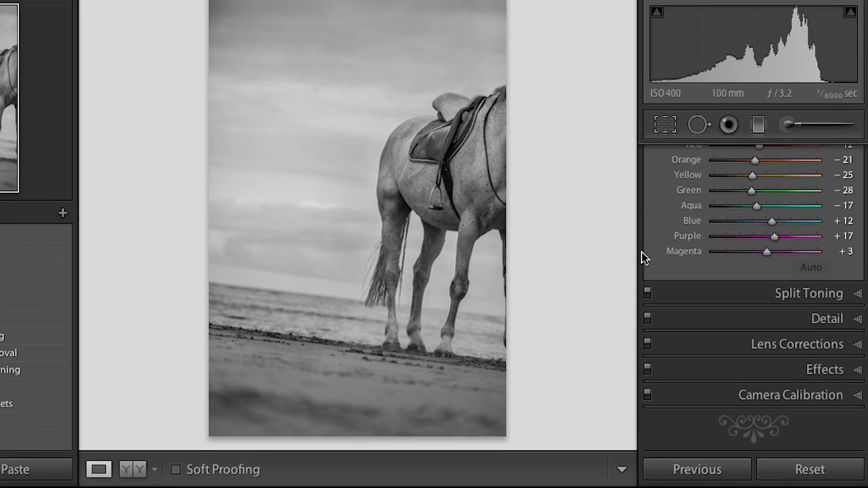
{"action": "scroll", "coordinate": [702, 146], "scroll_direction": "up", "scroll_amount": 2}
{"action": "scroll", "coordinate": [701, 266], "scroll_direction": "up", "scroll_amount": 1}
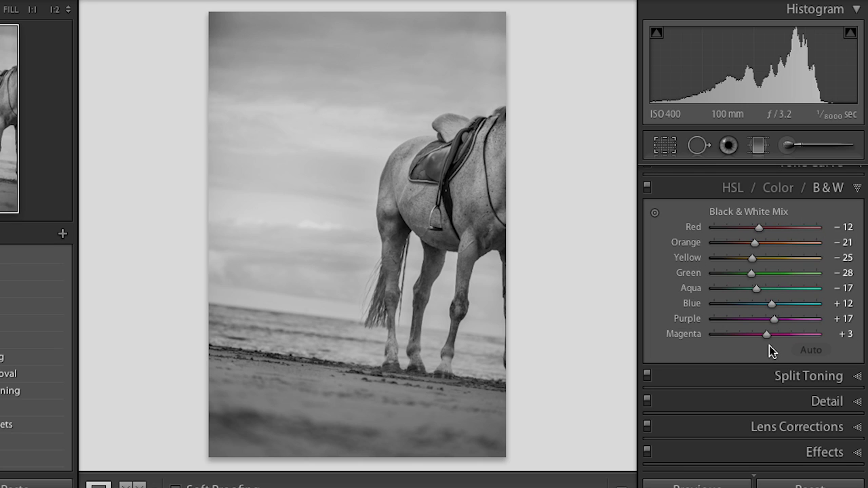
Try out shadow tints in Split Toning, ending at Shadows Hue 33 with Saturation 0.
{"action": "left_click", "coordinate": [759, 375]}
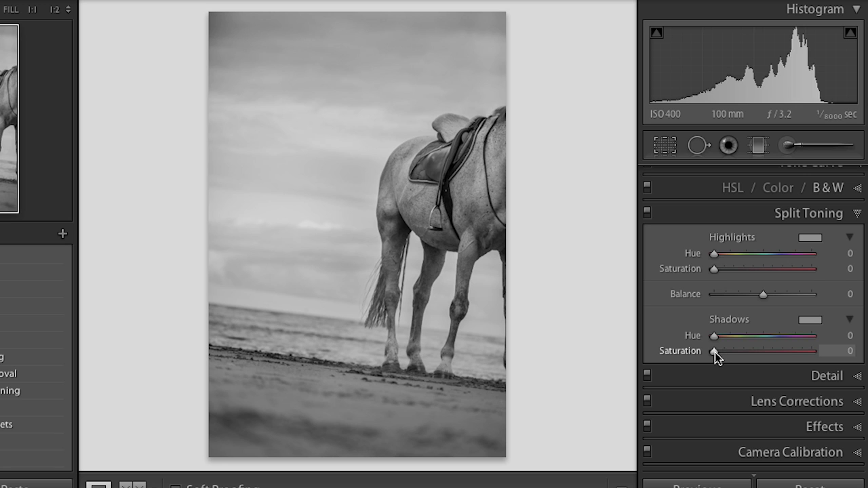
{"action": "left_click_drag", "start_coordinate": [715, 352], "coordinate": [756, 353]}
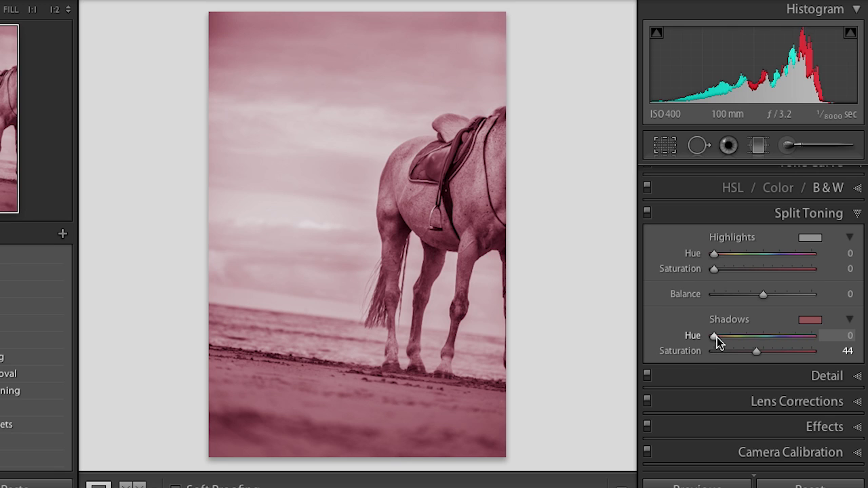
{"action": "left_click_drag", "start_coordinate": [715, 336], "coordinate": [724, 337]}
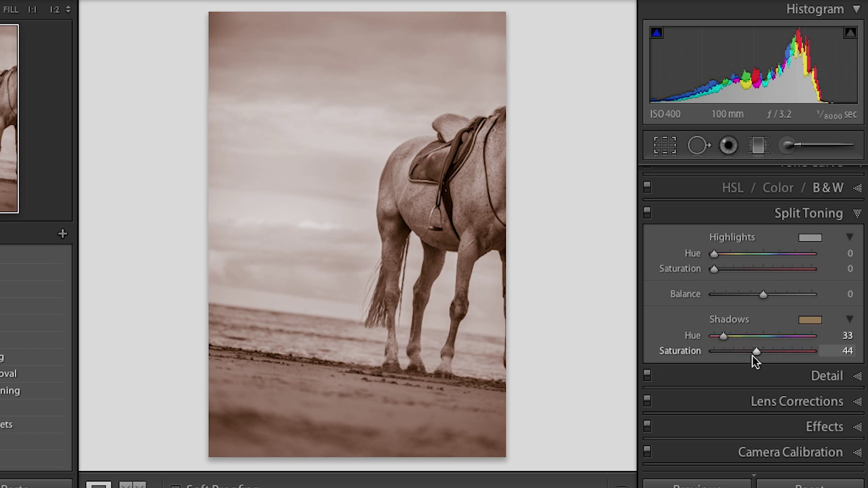
{"action": "left_click_drag", "start_coordinate": [757, 353], "coordinate": [738, 352]}
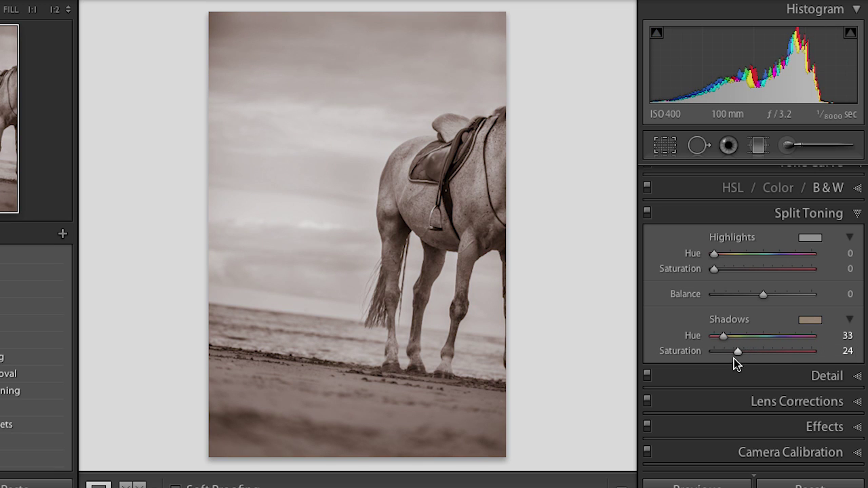
{"action": "left_click_drag", "start_coordinate": [739, 351], "coordinate": [697, 349]}
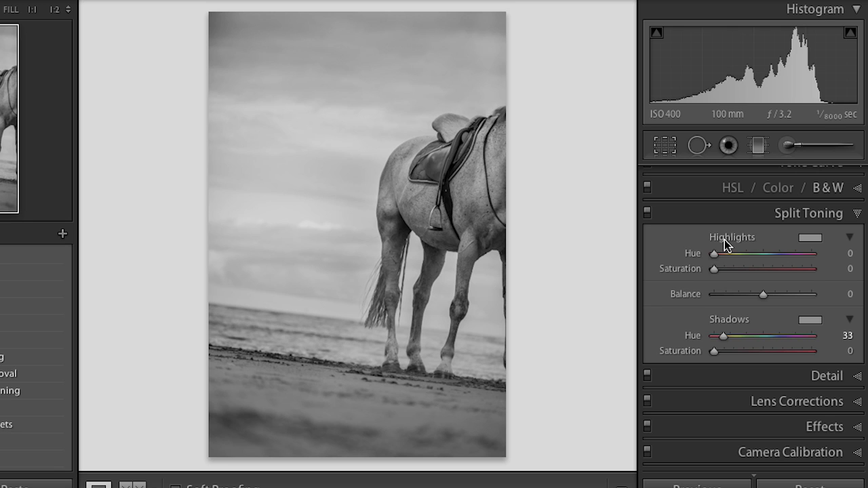
Tint the highlights pale yellow with Split Toning Hue 62 and Saturation 41.
{"action": "mouse_move", "coordinate": [715, 253]}
{"action": "left_mouse_down"}
{"action": "mouse_move", "coordinate": [739, 257]}
{"action": "mouse_move", "coordinate": [732, 256]}
{"action": "left_mouse_up"}
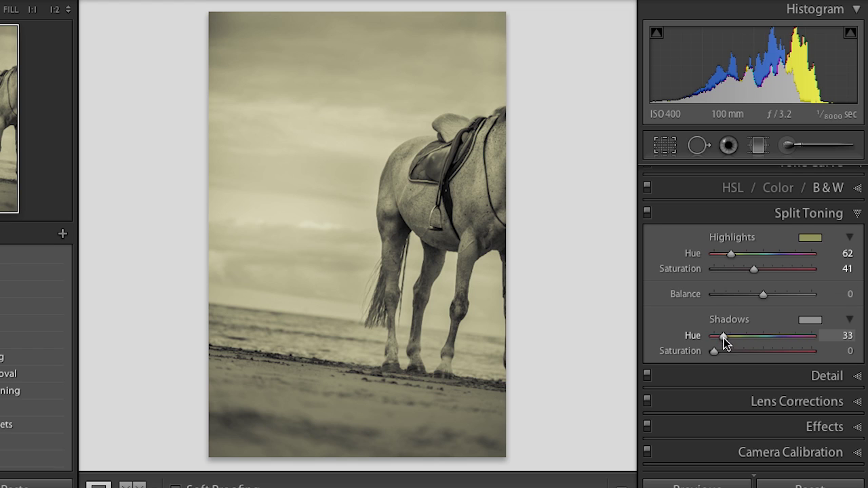
Split-tone with Shadows Hue 199, Shadows Saturation 30, Highlights Saturation 50 and Balance +3.
{"action": "left_click_drag", "start_coordinate": [724, 339], "coordinate": [768, 340]}
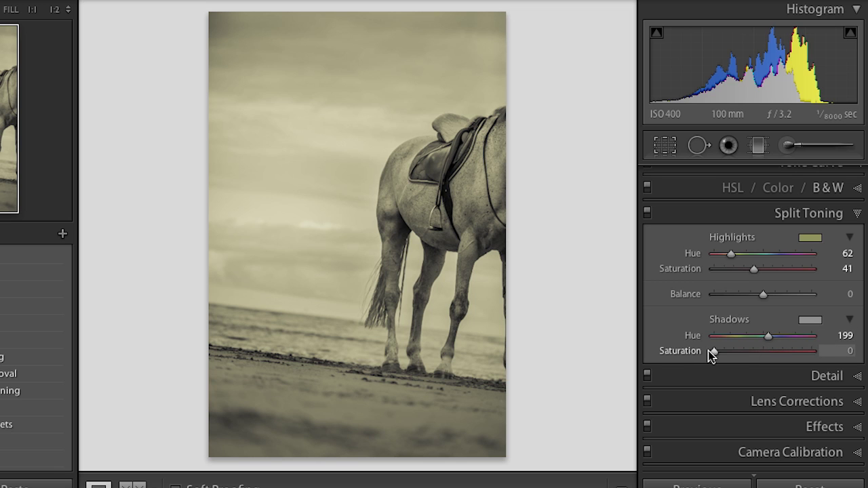
{"action": "left_click_drag", "start_coordinate": [708, 351], "coordinate": [741, 350]}
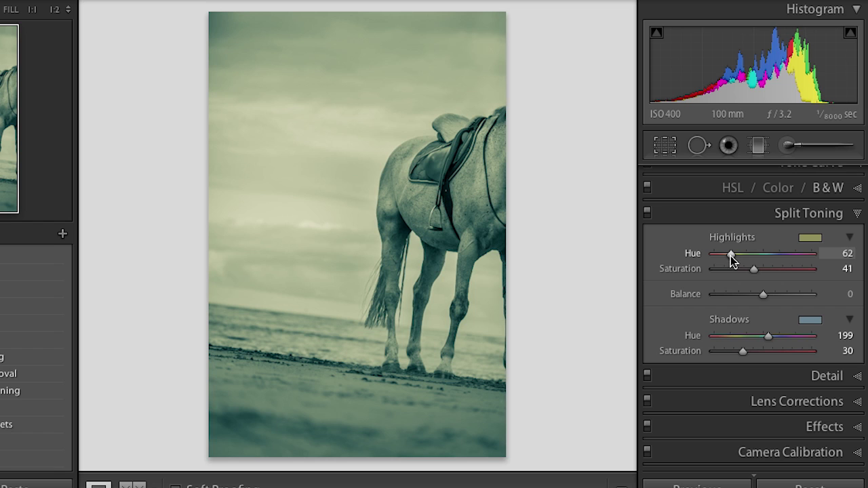
{"action": "left_click_drag", "start_coordinate": [755, 272], "coordinate": [763, 271]}
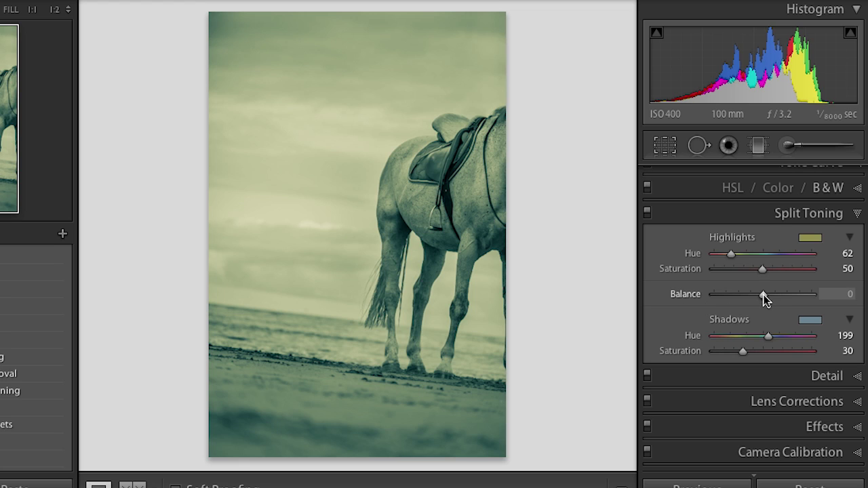
{"action": "left_click_drag", "start_coordinate": [765, 295], "coordinate": [739, 296]}
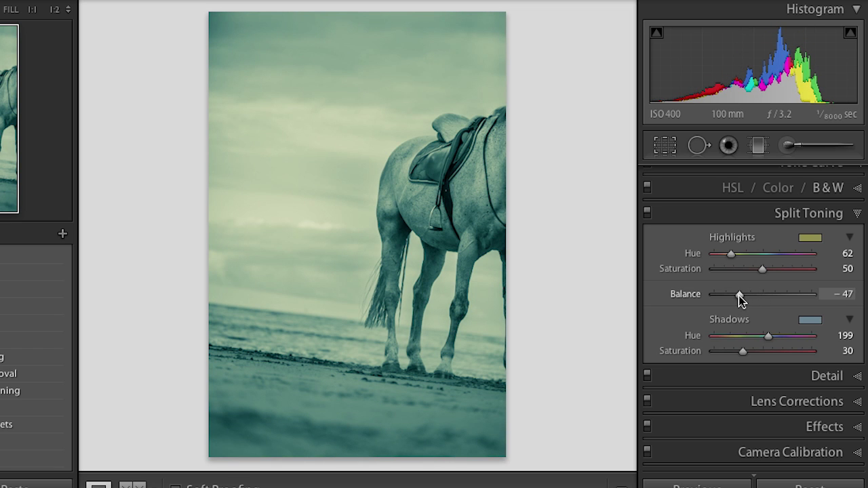
{"action": "left_click_drag", "start_coordinate": [739, 296], "coordinate": [763, 295]}
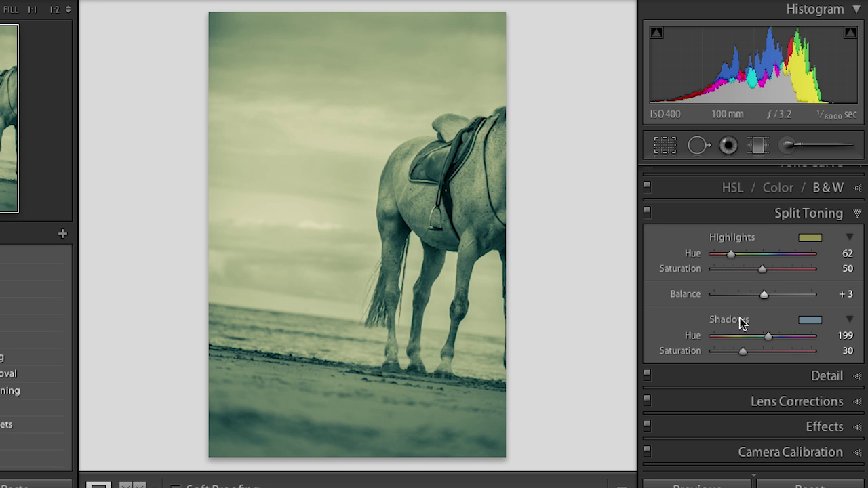
In the Effects panel, set the Post-Crop Vignetting style to Color Priority.
{"action": "left_click", "coordinate": [752, 426]}
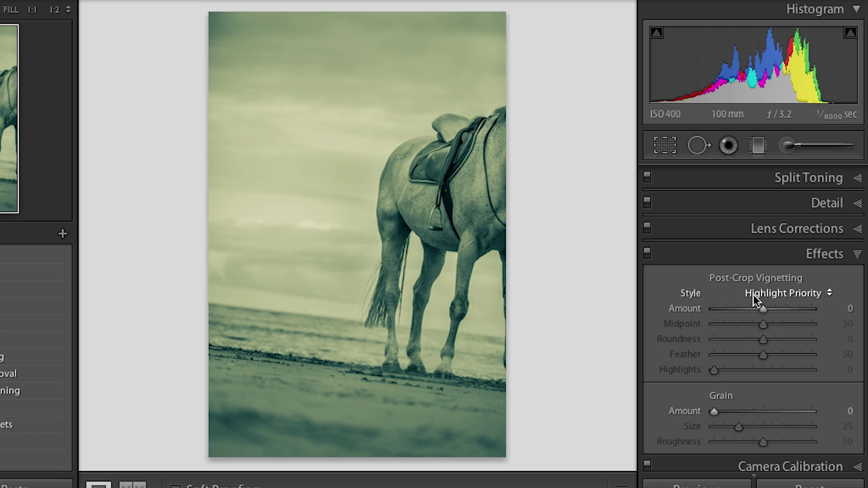
{"action": "left_click", "coordinate": [764, 295]}
{"action": "left_click", "coordinate": [774, 304]}
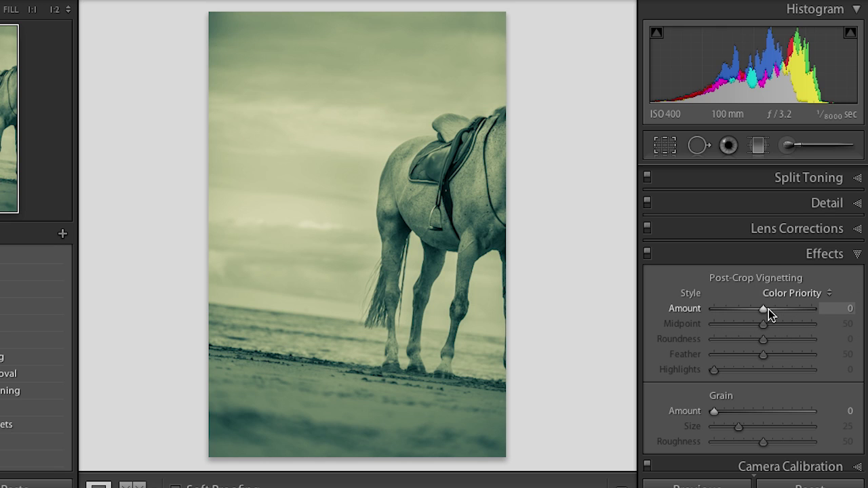
Set the vignette to Amount −18, Midpoint 48, Roundness −61 and Feather 95.
{"action": "left_click_drag", "start_coordinate": [769, 310], "coordinate": [721, 327]}
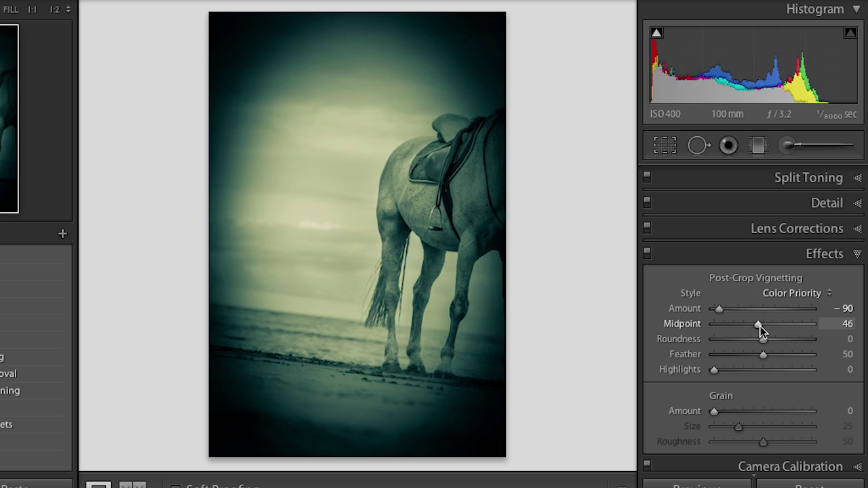
{"action": "left_click_drag", "start_coordinate": [760, 327], "coordinate": [732, 345]}
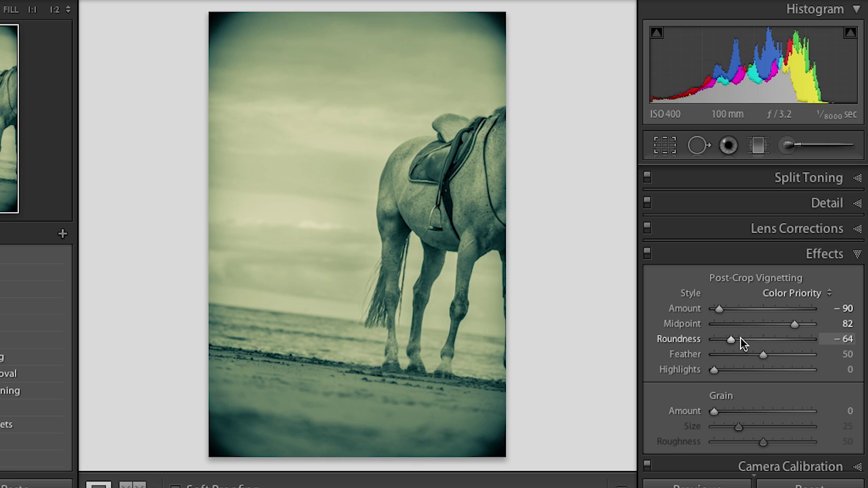
{"action": "mouse_move", "coordinate": [795, 327]}
{"action": "left_mouse_down"}
{"action": "mouse_move", "coordinate": [725, 329]}
{"action": "mouse_move", "coordinate": [741, 341]}
{"action": "mouse_move", "coordinate": [816, 341]}
{"action": "mouse_move", "coordinate": [803, 341]}
{"action": "left_mouse_up"}
{"action": "left_click_drag", "start_coordinate": [763, 354], "coordinate": [796, 357]}
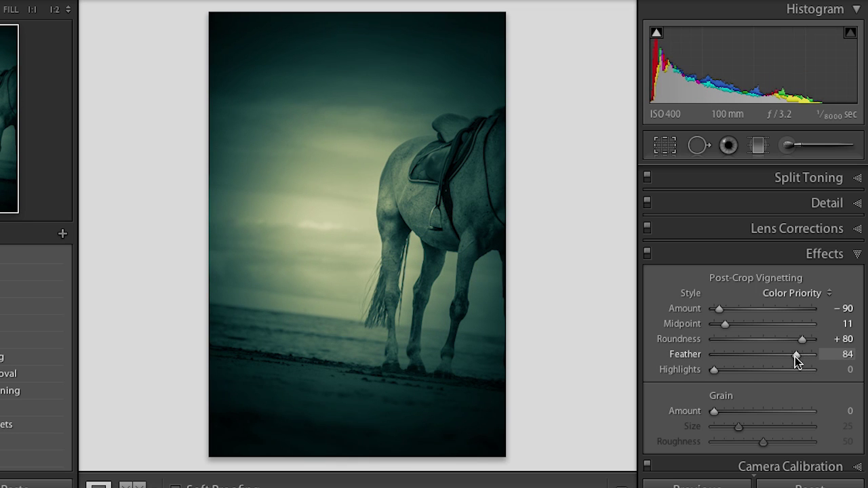
{"action": "left_click_drag", "start_coordinate": [721, 309], "coordinate": [734, 340]}
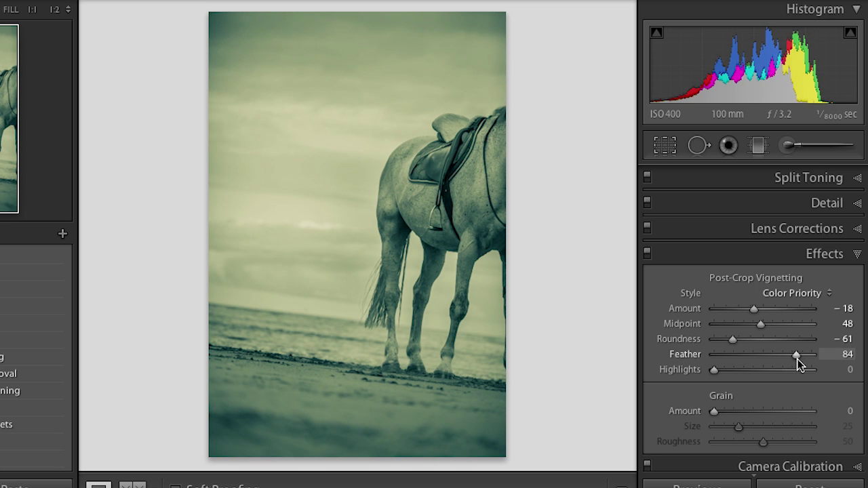
{"action": "left_click_drag", "start_coordinate": [798, 356], "coordinate": [808, 357]}
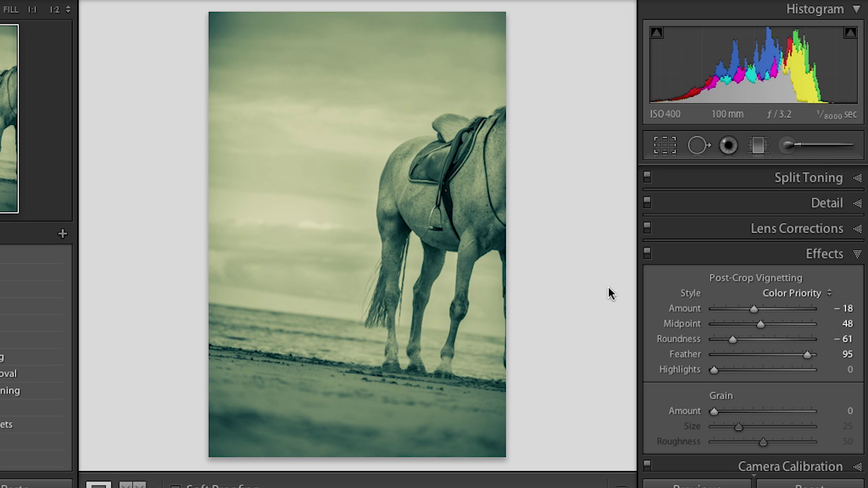
Zoom to 1:1 on the saddle and add Grain at Amount 63, Size 11, Roughness 48.
{"action": "left_click", "coordinate": [433, 156]}
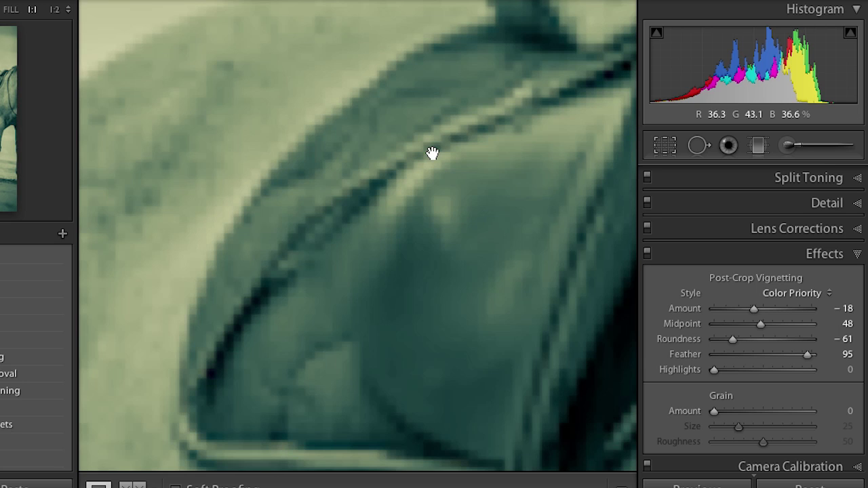
{"action": "left_click_drag", "start_coordinate": [442, 145], "coordinate": [527, 116]}
{"action": "left_click_drag", "start_coordinate": [453, 114], "coordinate": [237, 254]}
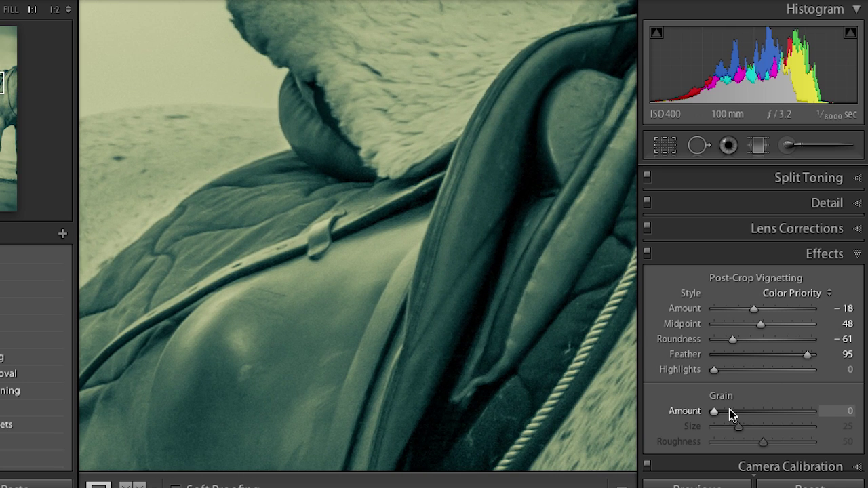
{"action": "left_click_drag", "start_coordinate": [715, 412], "coordinate": [777, 417]}
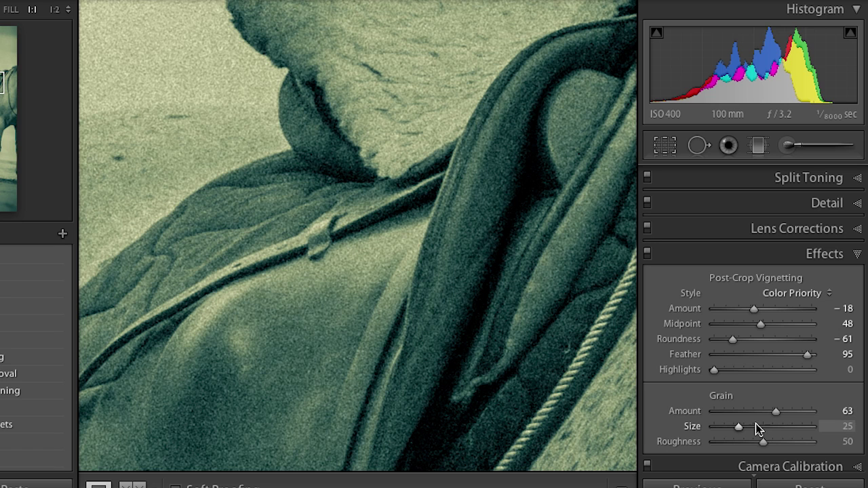
{"action": "mouse_move", "coordinate": [739, 427]}
{"action": "left_mouse_down"}
{"action": "mouse_move", "coordinate": [794, 431]}
{"action": "mouse_move", "coordinate": [725, 428]}
{"action": "left_mouse_up"}
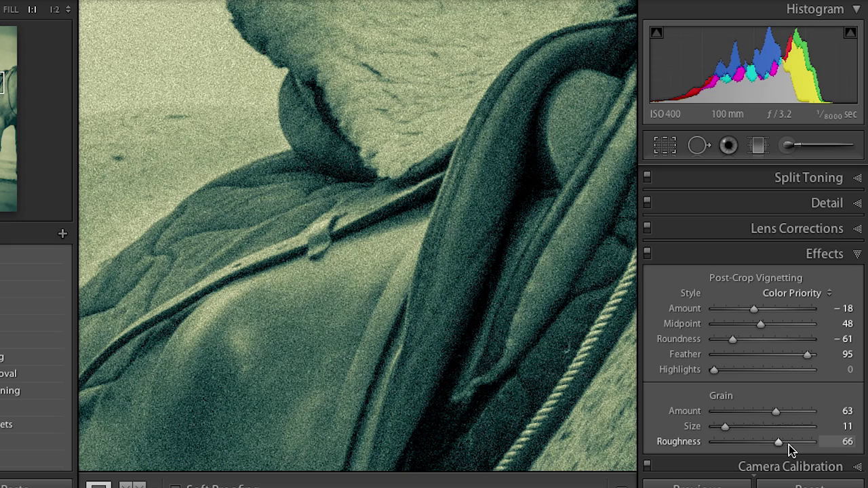
{"action": "left_click_drag", "start_coordinate": [790, 445], "coordinate": [800, 446]}
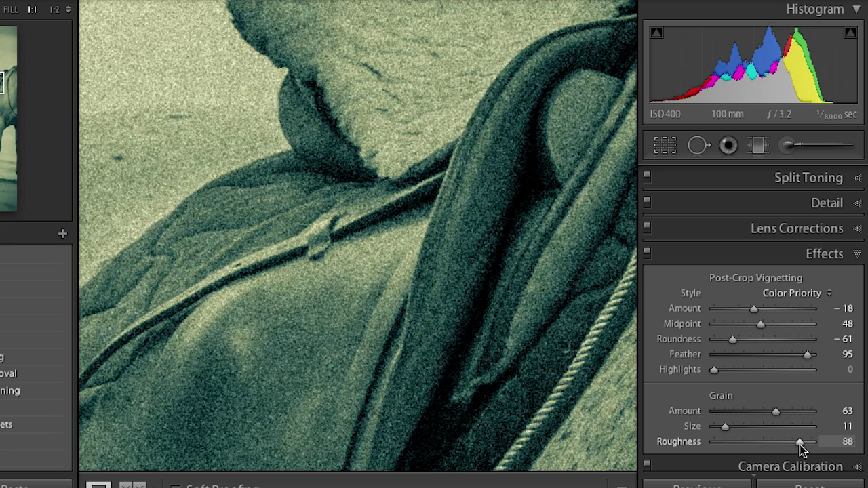
{"action": "left_click_drag", "start_coordinate": [800, 445], "coordinate": [763, 445]}
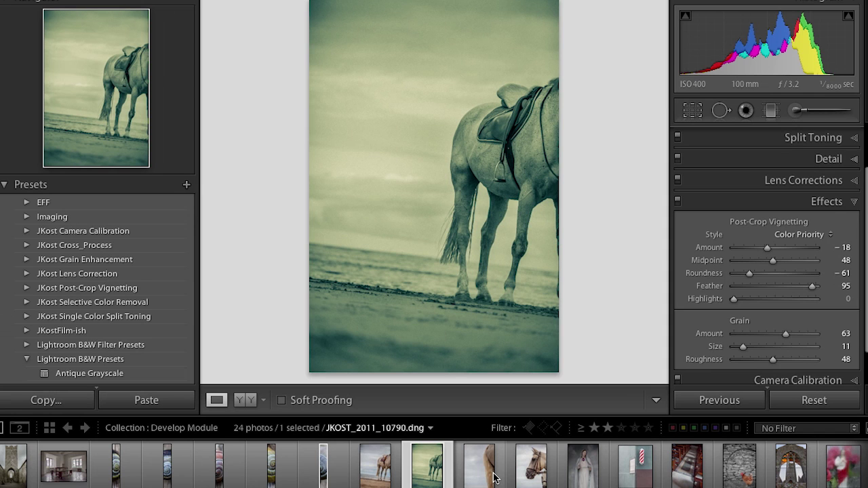
Add the next beach photo and the horse-head photo to the selection.
{"action": "left_click", "coordinate": [486, 475], "text": "super"}
{"action": "left_click", "coordinate": [517, 477], "text": "super"}
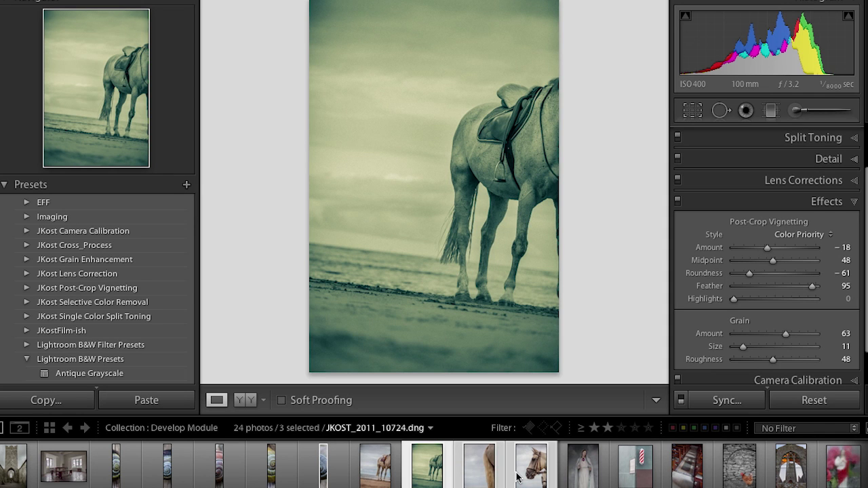
{"action": "left_click", "coordinate": [708, 402]}
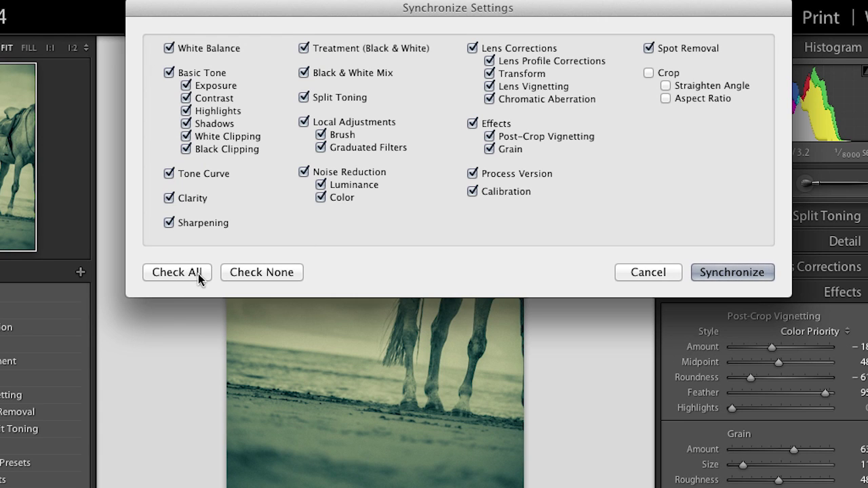
Synchronize only Treatment, Black & White Mix, Split Toning and Effects to the selected photos.
{"action": "left_click", "coordinate": [246, 274]}
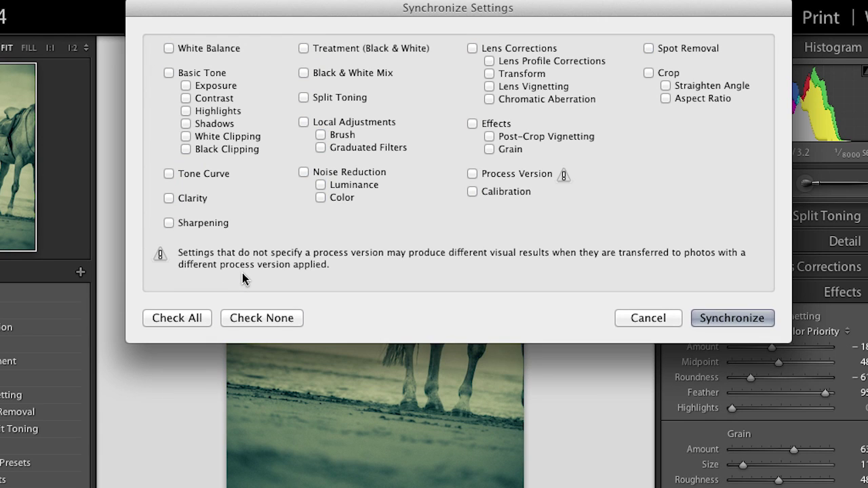
{"action": "left_click", "coordinate": [304, 48]}
{"action": "left_click", "coordinate": [304, 74]}
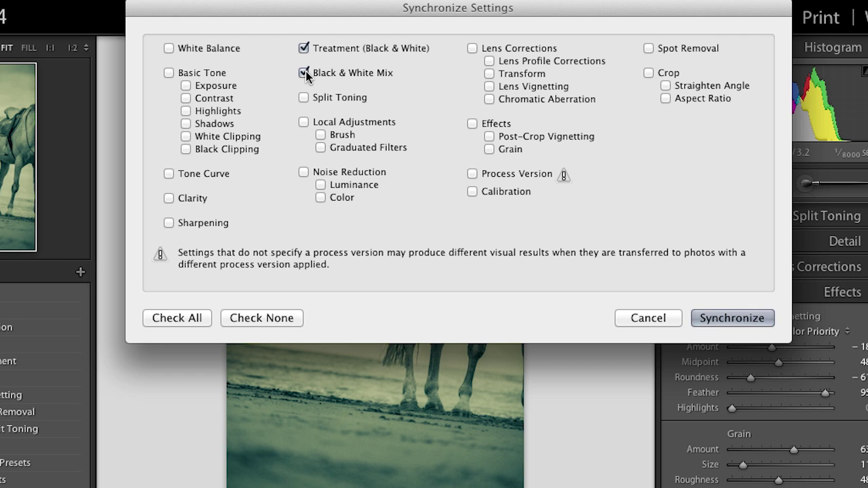
{"action": "left_click", "coordinate": [303, 98]}
{"action": "left_click", "coordinate": [473, 124]}
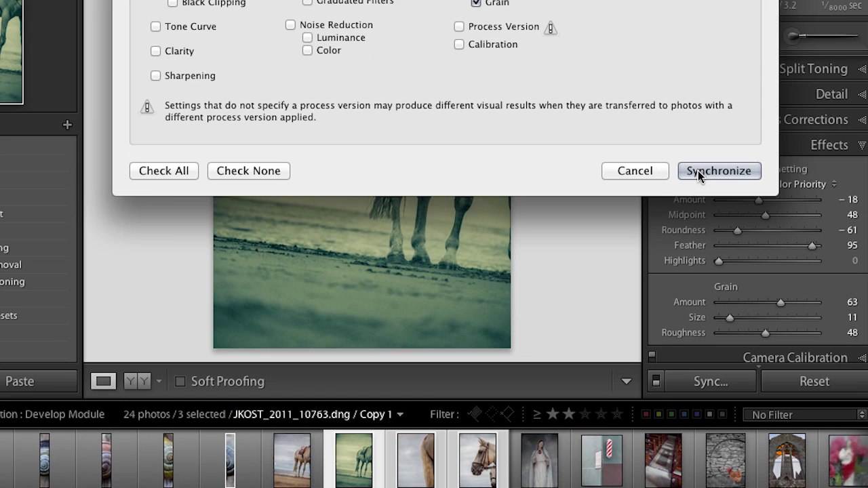
{"action": "left_click", "coordinate": [698, 170]}
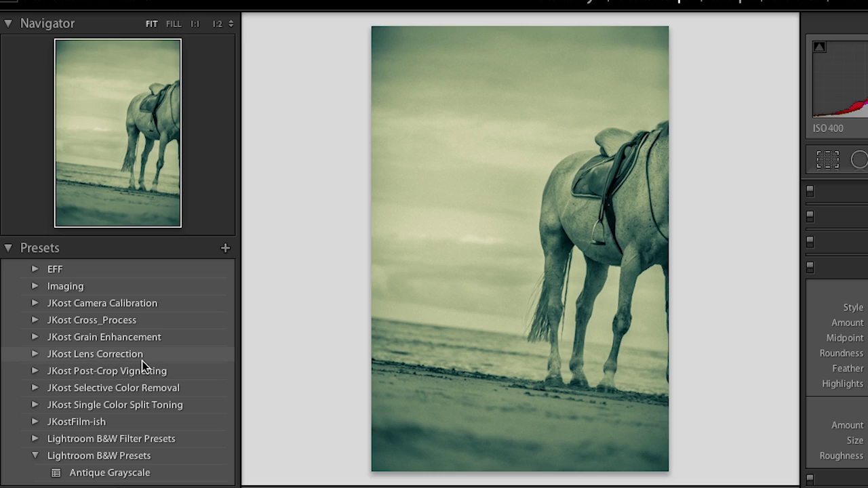
Expand the JKost Post-Crop Vignetting preset folder and browse its presets.
{"action": "left_click", "coordinate": [35, 372]}
{"action": "scroll", "coordinate": [36, 372], "scroll_direction": "down", "scroll_amount": 5}
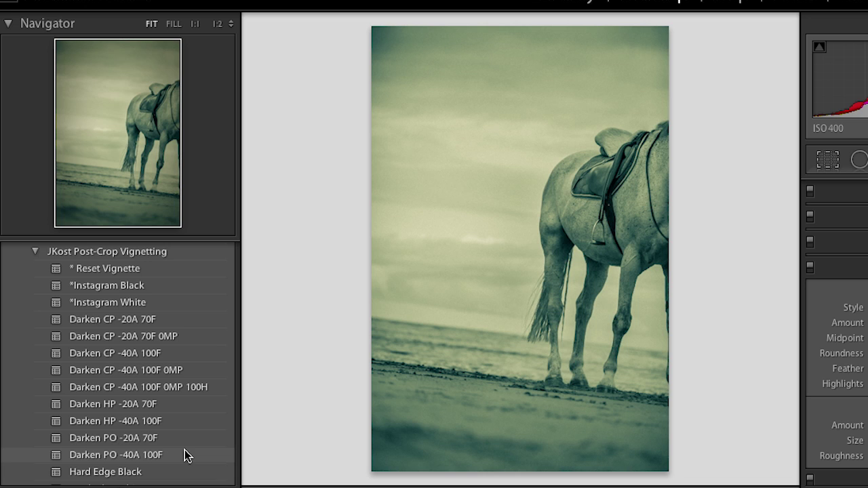
{"action": "scroll", "coordinate": [96, 299], "scroll_direction": "up", "scroll_amount": 1}
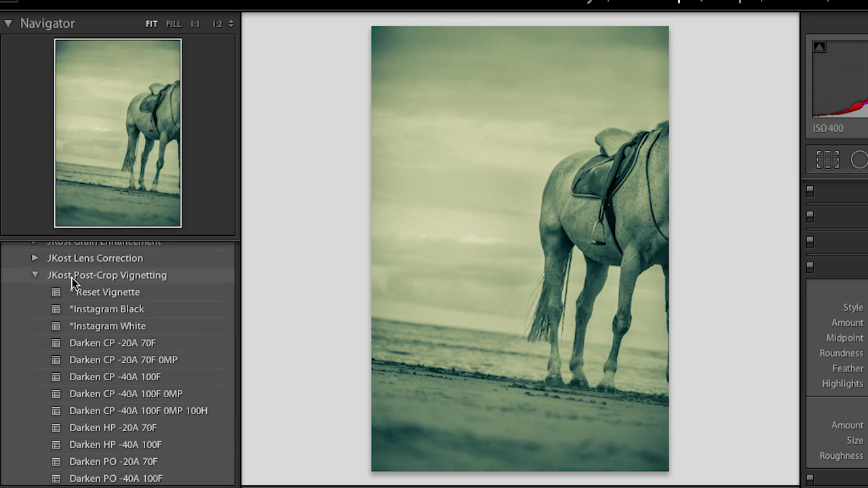
Collapse that folder and expand JKost Single Color Split Toning to browse its presets.
{"action": "left_click", "coordinate": [36, 276]}
{"action": "left_click", "coordinate": [112, 308]}
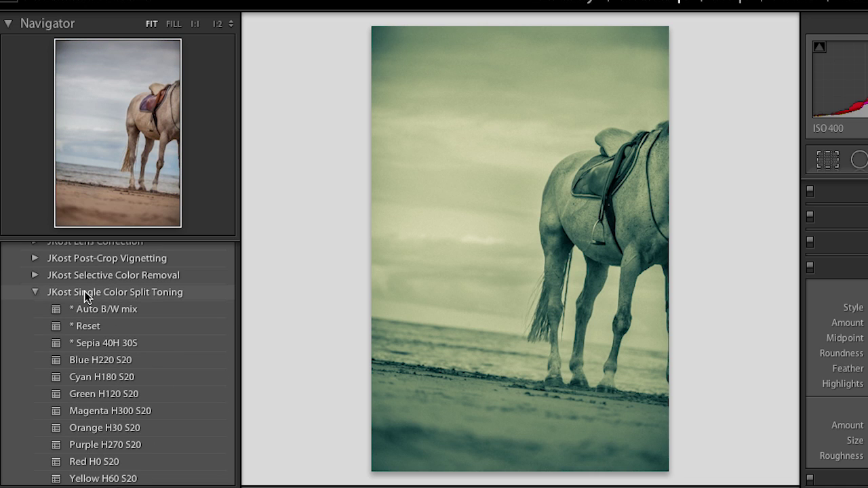
{"action": "scroll", "coordinate": [101, 295], "scroll_direction": "down", "scroll_amount": 1}
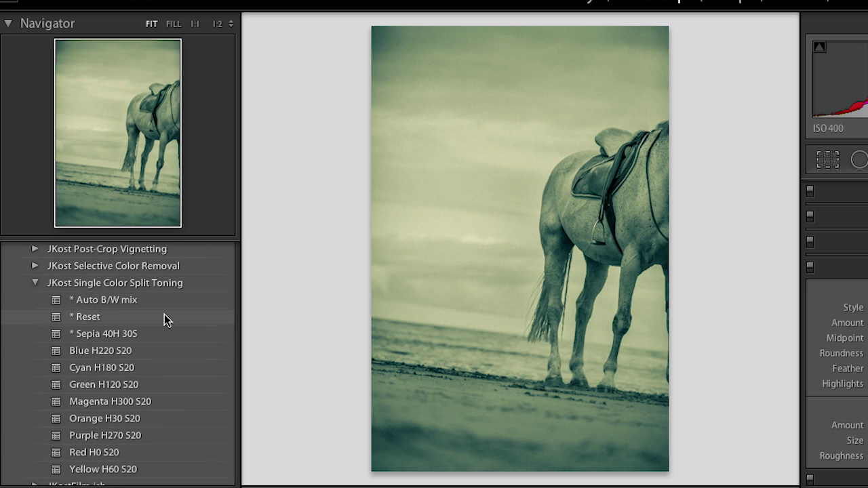
{"action": "scroll", "coordinate": [165, 322], "scroll_direction": "down", "scroll_amount": 2}
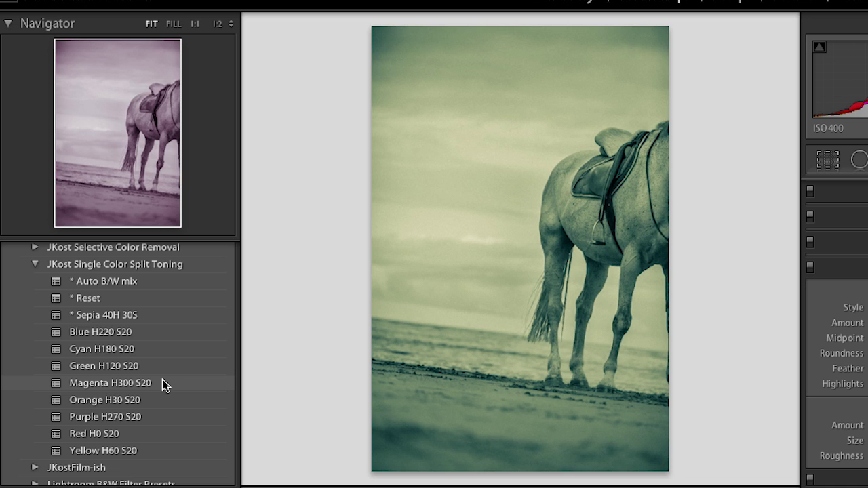
{"action": "scroll", "coordinate": [162, 379], "scroll_direction": "up", "scroll_amount": 5}
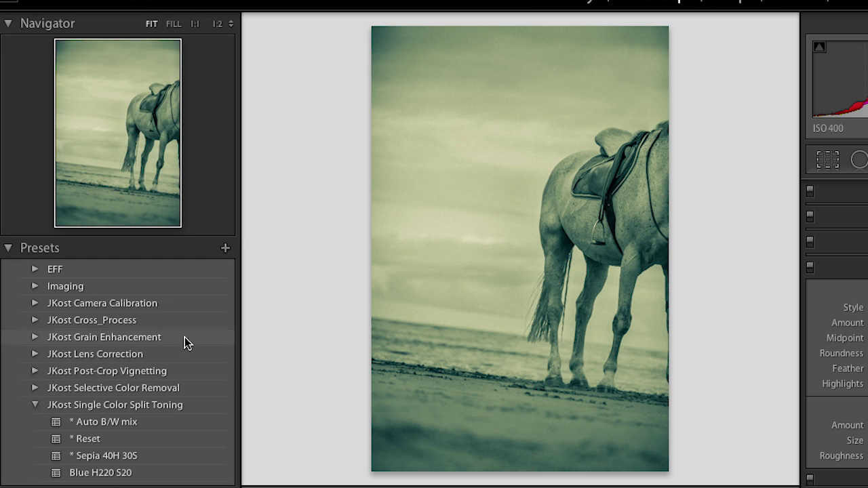
Start a new develop preset named 'CP CY, V, G' in the User Presets folder.
{"action": "left_click", "coordinate": [225, 248]}
{"action": "left_click", "coordinate": [438, 52]}
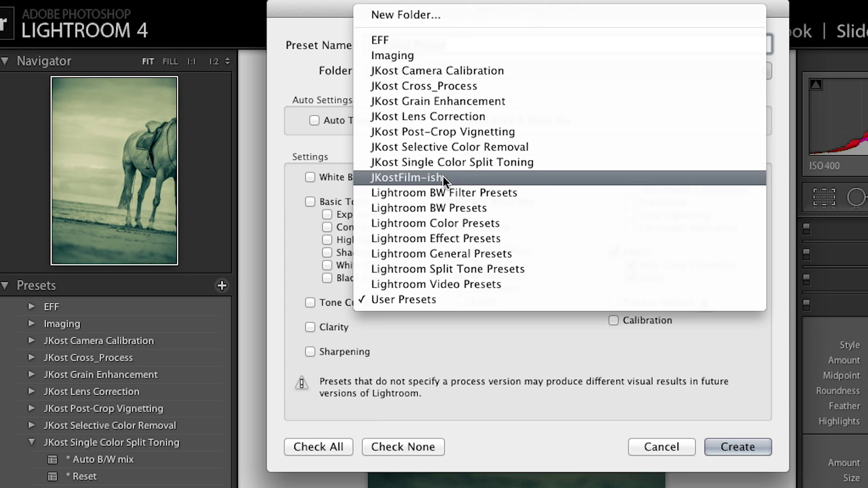
{"action": "left_click", "coordinate": [439, 300]}
{"action": "key", "text": "BackSpace"}
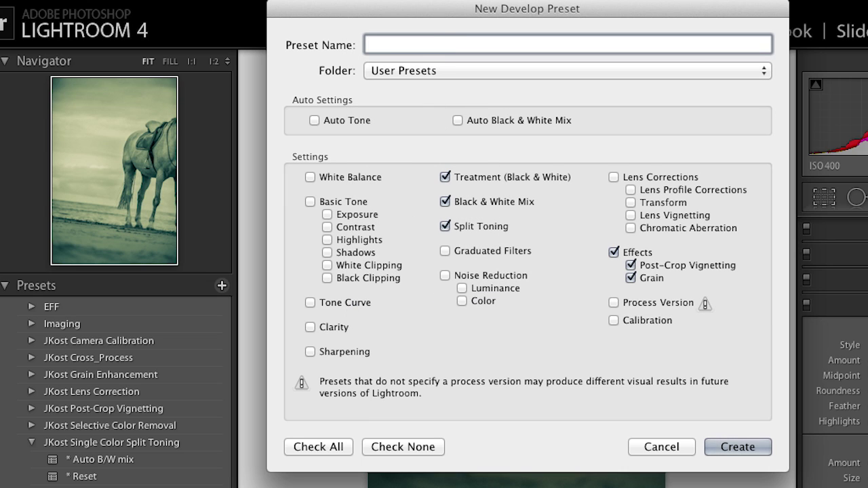
{"action": "type", "text": "CP CY, V, G"}
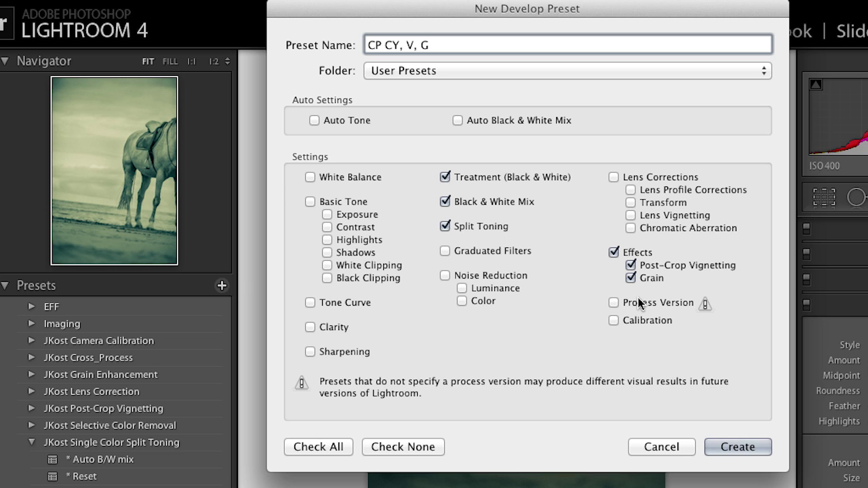
Save 'CP CY, V, G', then create a 'CP CY' preset excluding Effects (vignetting and grain).
{"action": "left_click", "coordinate": [741, 453]}
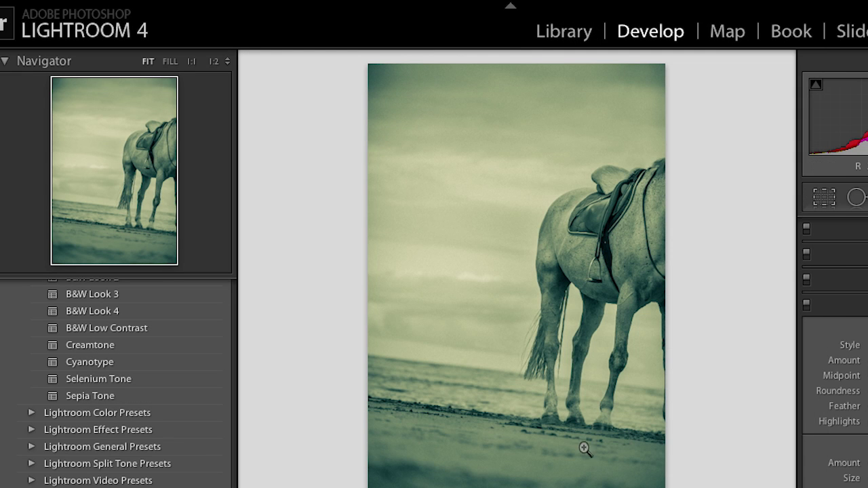
{"action": "scroll", "coordinate": [173, 425], "scroll_direction": "up", "scroll_amount": 15}
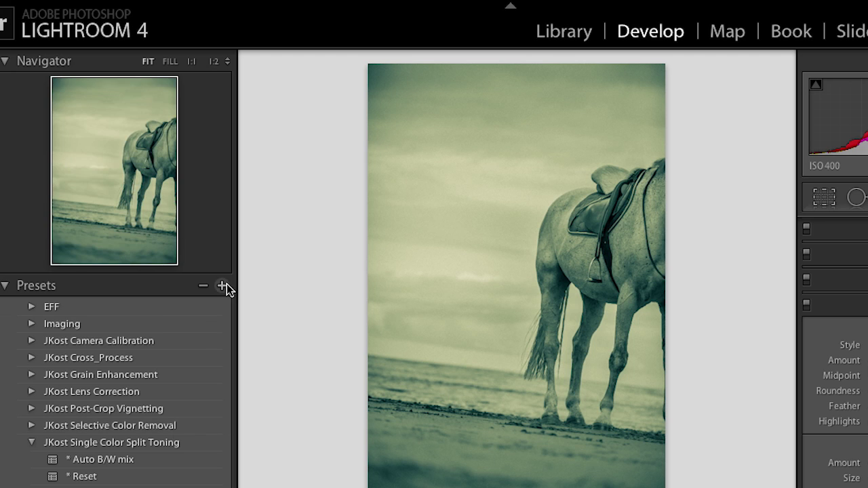
{"action": "left_click", "coordinate": [222, 286]}
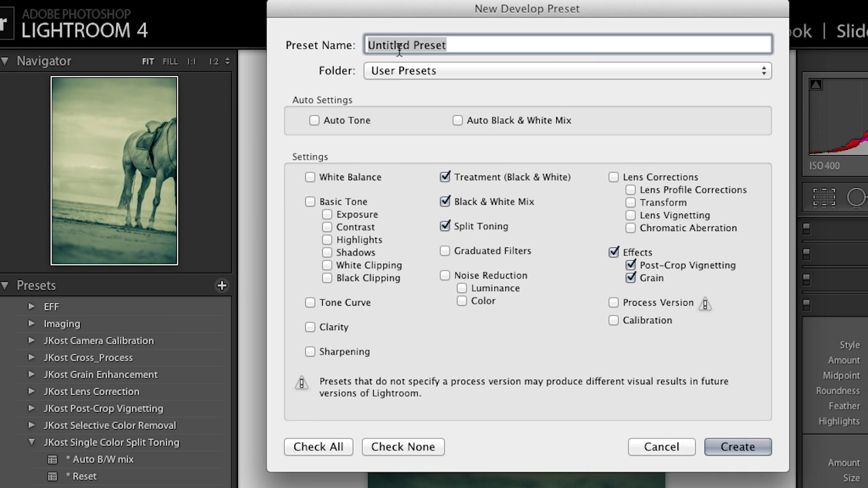
{"action": "type", "text": "CP"}
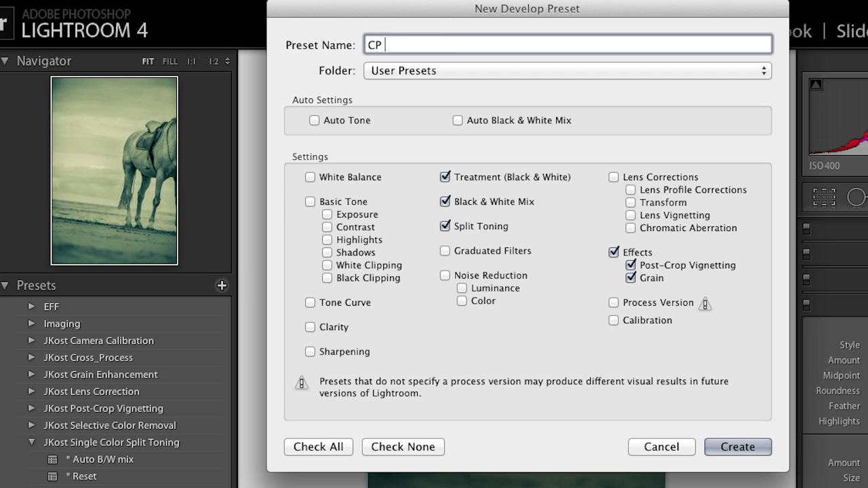
{"action": "type", "text": " CY"}
{"action": "left_click", "coordinate": [614, 255]}
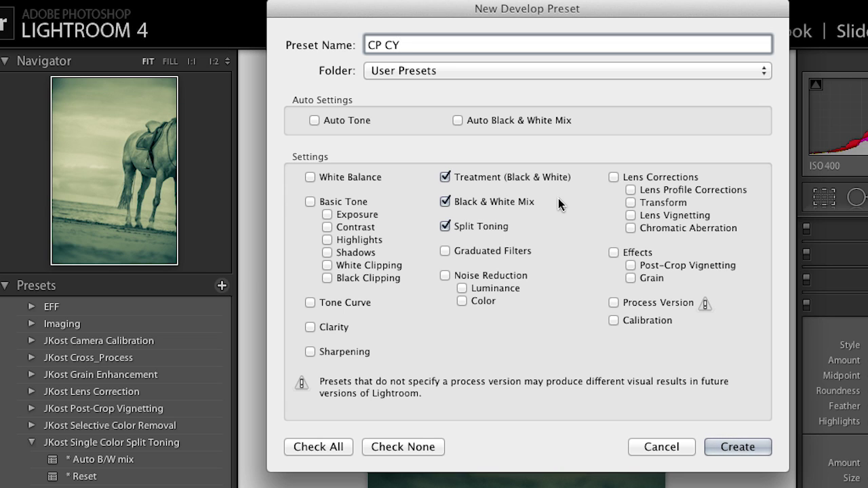
{"action": "left_click", "coordinate": [728, 447]}
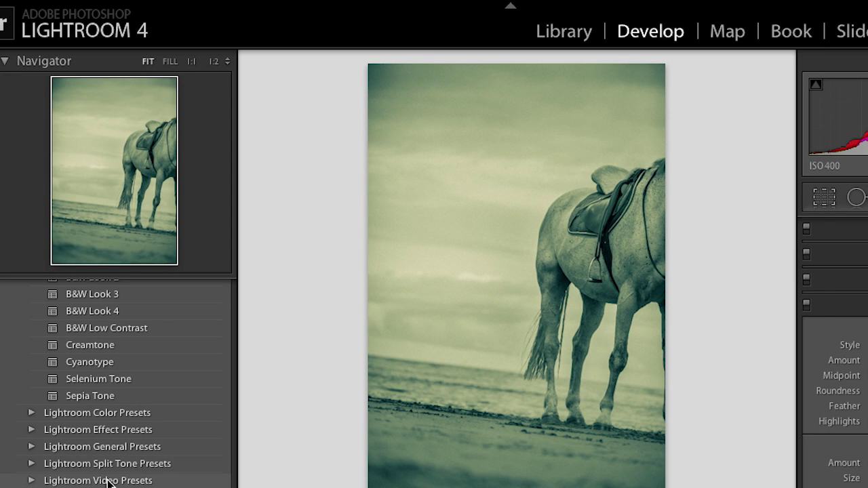
Move to the barber-pole photo and apply CP CY, then CP CY, V, G from User Presets.
{"action": "scroll", "coordinate": [109, 474], "scroll_direction": "down", "scroll_amount": 1}
{"action": "scroll", "coordinate": [115, 384], "scroll_direction": "down", "scroll_amount": 2}
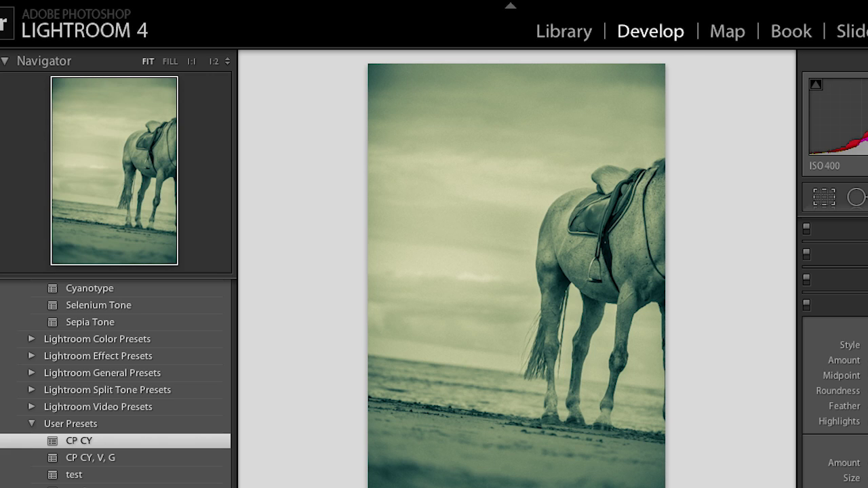
{"action": "key", "text": "Right"}
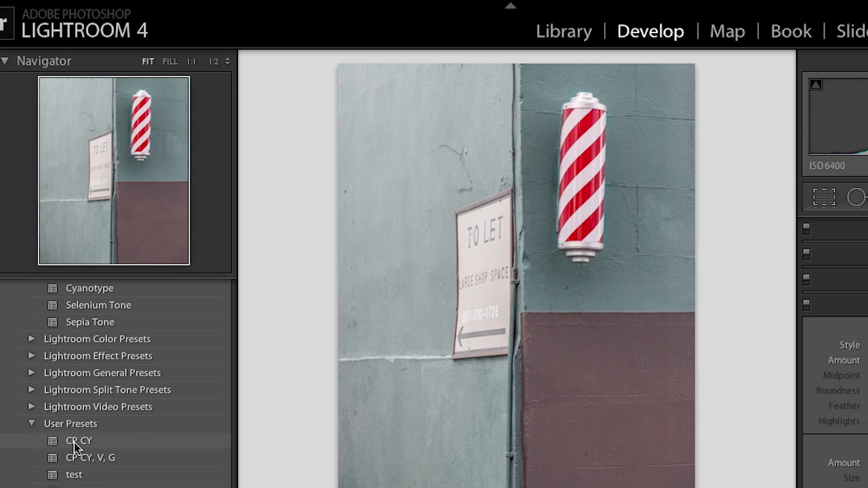
{"action": "left_click", "coordinate": [107, 441]}
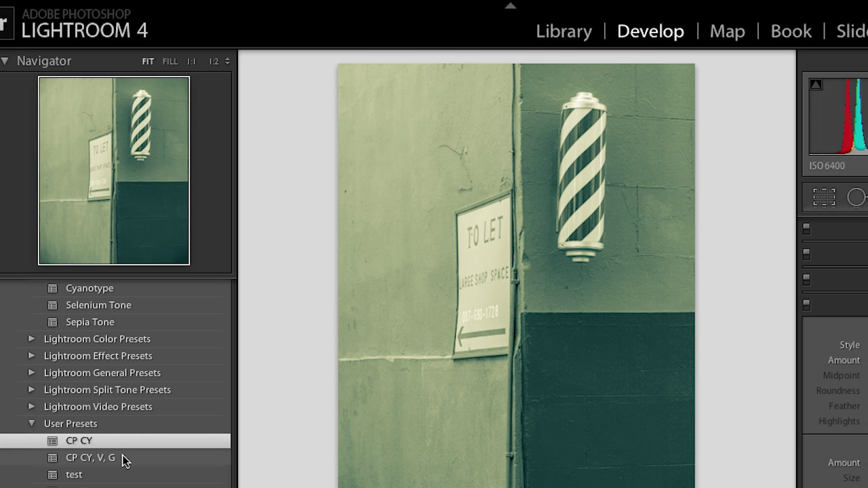
{"action": "left_click", "coordinate": [129, 460]}
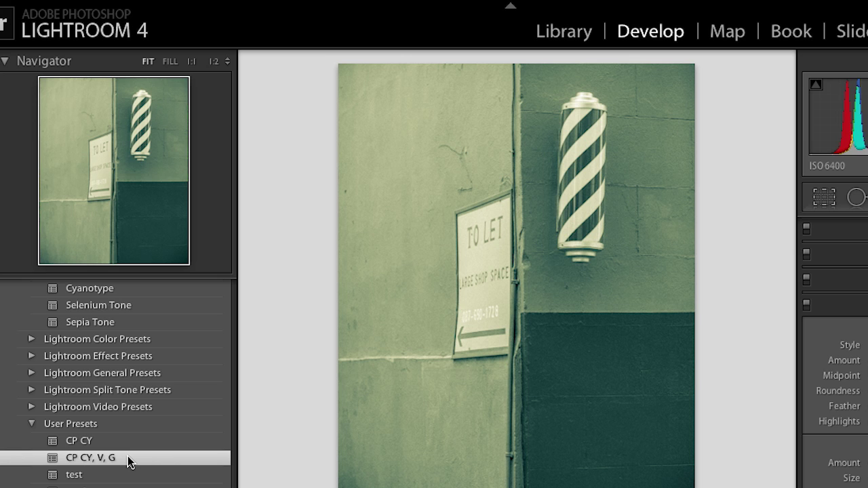
Apply the JKost Single Color Split Toning '* Reset' preset and confirm Split Toning saturations are 0.
{"action": "scroll", "coordinate": [129, 460], "scroll_direction": "up", "scroll_amount": 8}
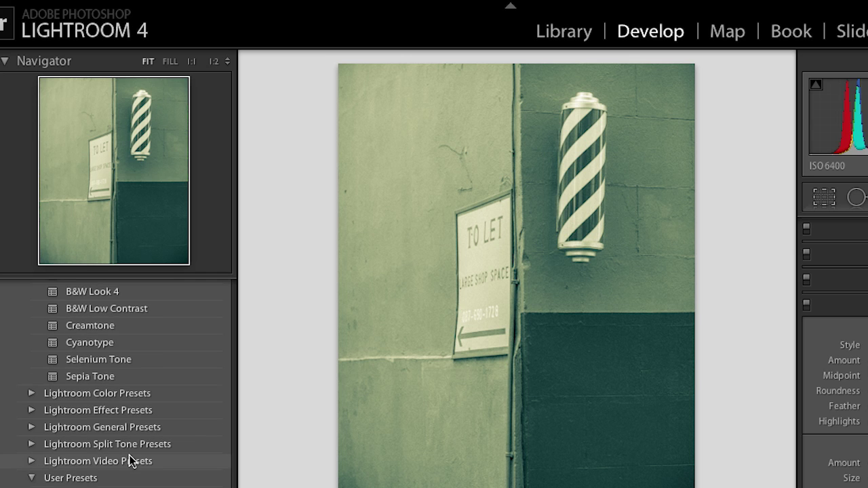
{"action": "scroll", "coordinate": [130, 460], "scroll_direction": "up", "scroll_amount": 10}
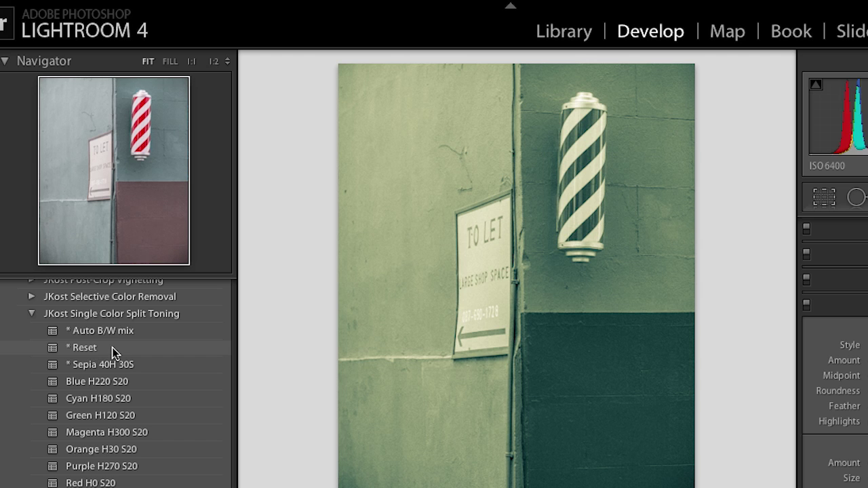
{"action": "left_click", "coordinate": [112, 348]}
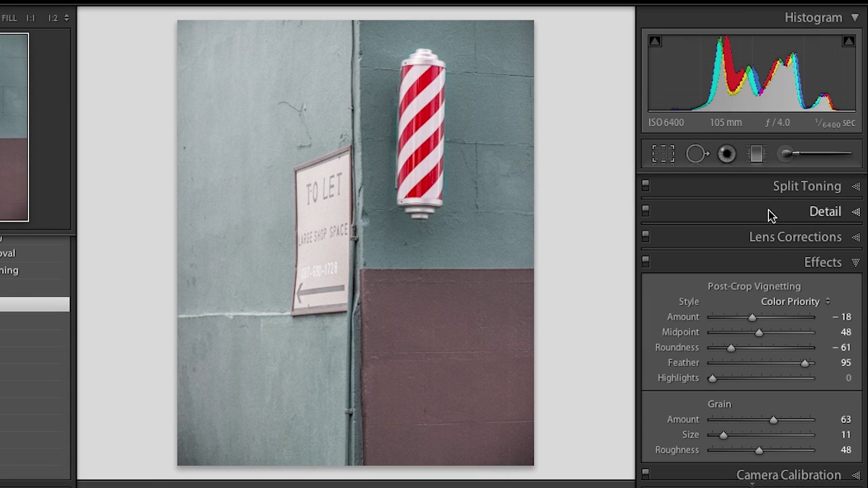
{"action": "left_click", "coordinate": [768, 189]}
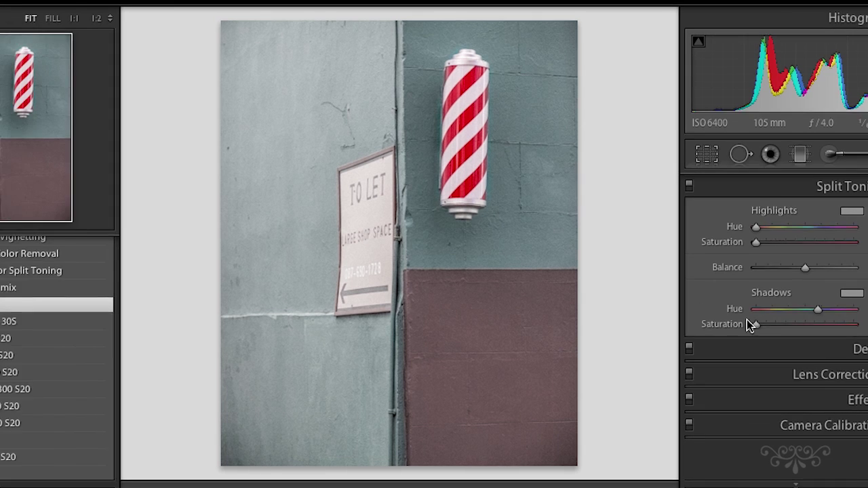
{"action": "scroll", "coordinate": [239, 272], "scroll_direction": "up", "scroll_amount": 5}
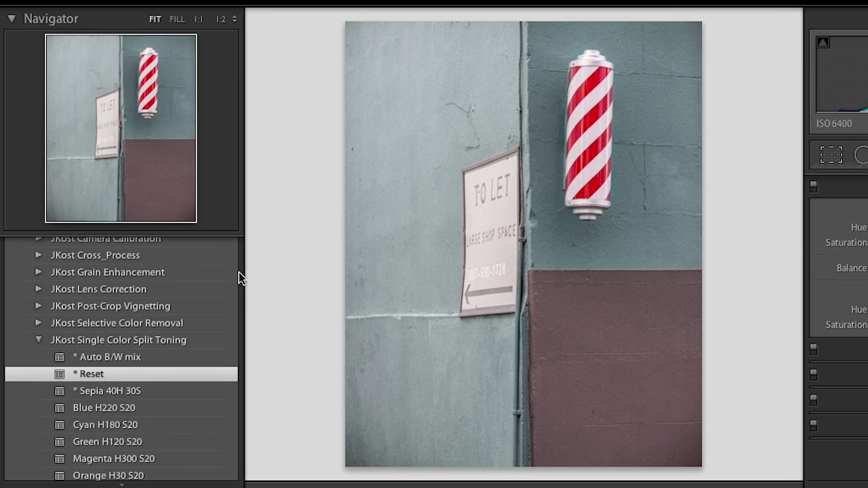